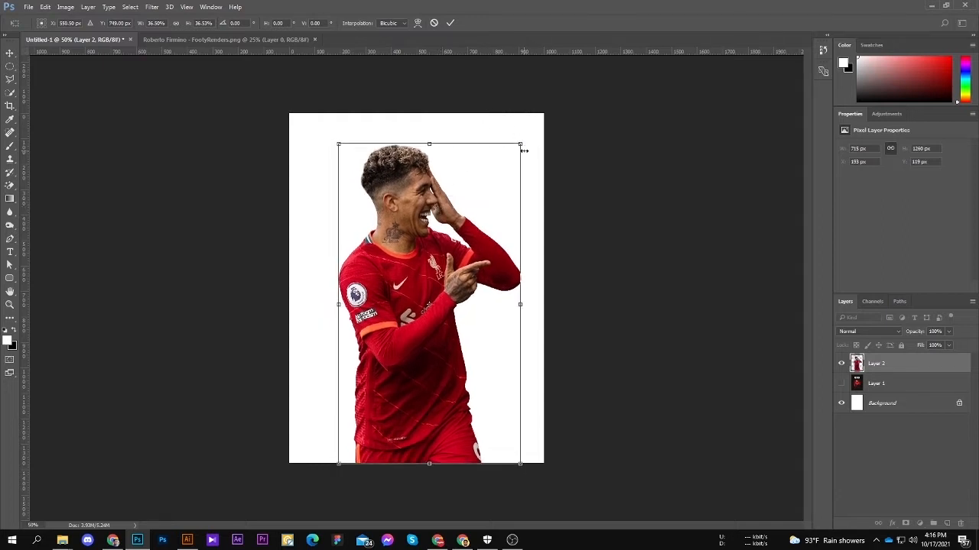
# Step: Scale the player cutout down to about 567 × 1000 px and place it against the canvas's lower edge
pyautogui.moveTo(524, 151); pyautogui.dragTo(451, 198)
pyautogui.moveTo(433, 261); pyautogui.dragTo(461, 258)
pyautogui.press('Return')
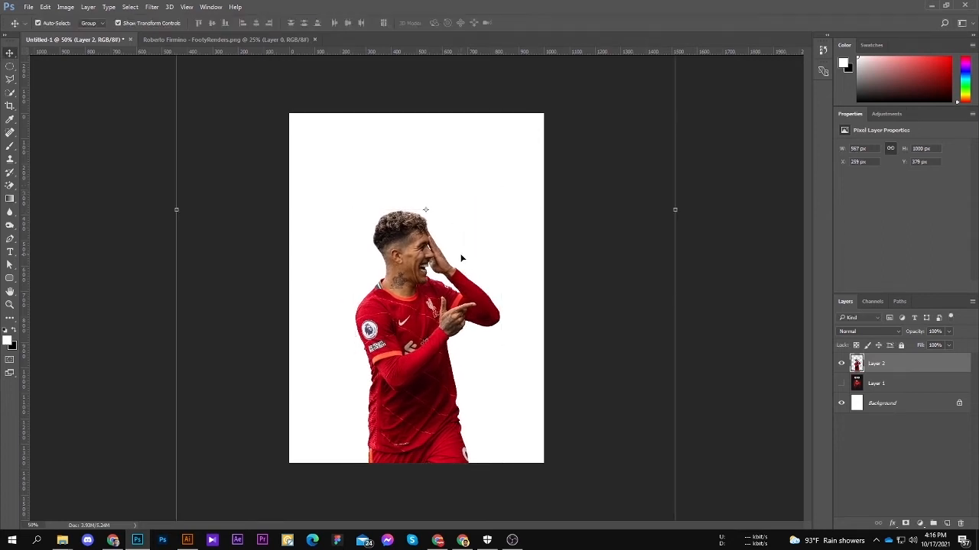
pyautogui.click(686, 263)
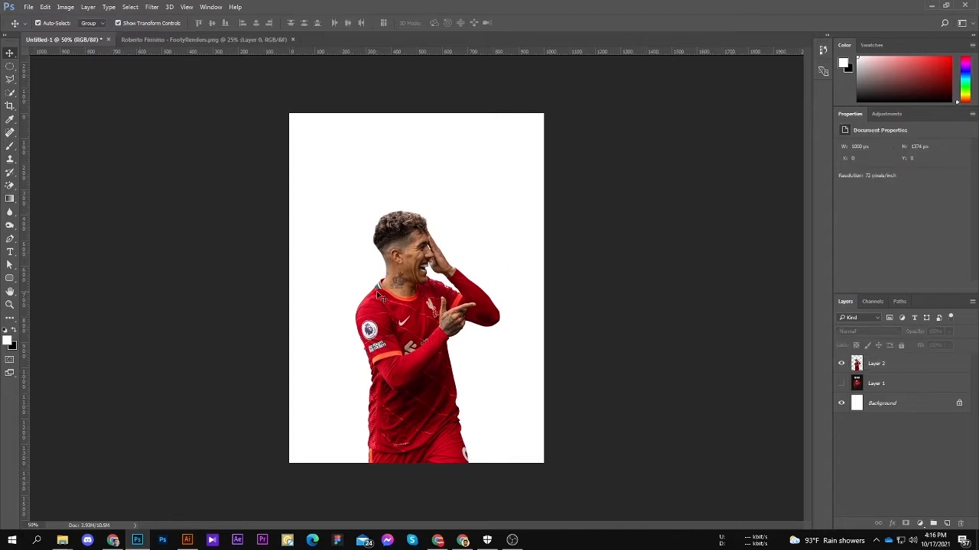
pyautogui.click(378, 297)
pyautogui.scroll(2, 400, 229)
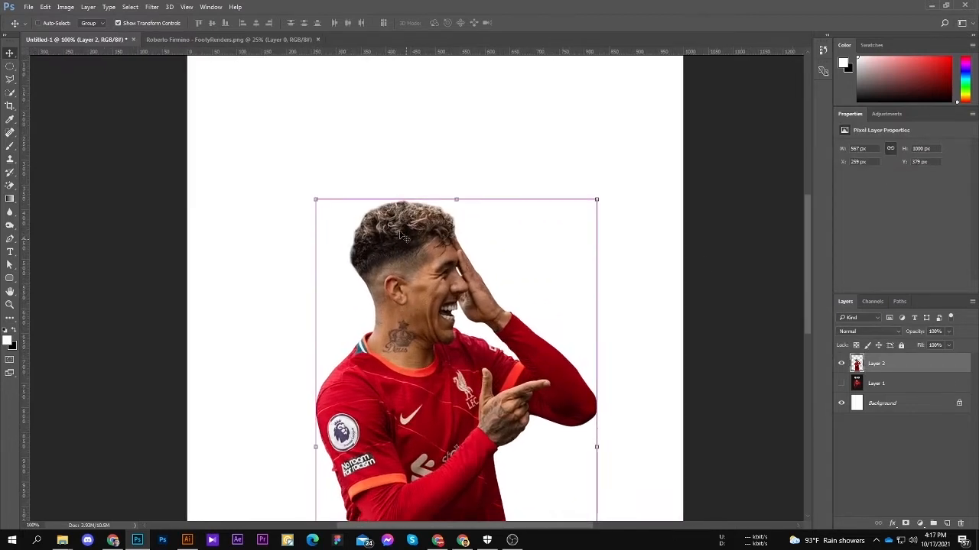
pyautogui.scroll(-3, 401, 235)
pyautogui.click(490, 267)
pyautogui.scroll(1, 425, 318)
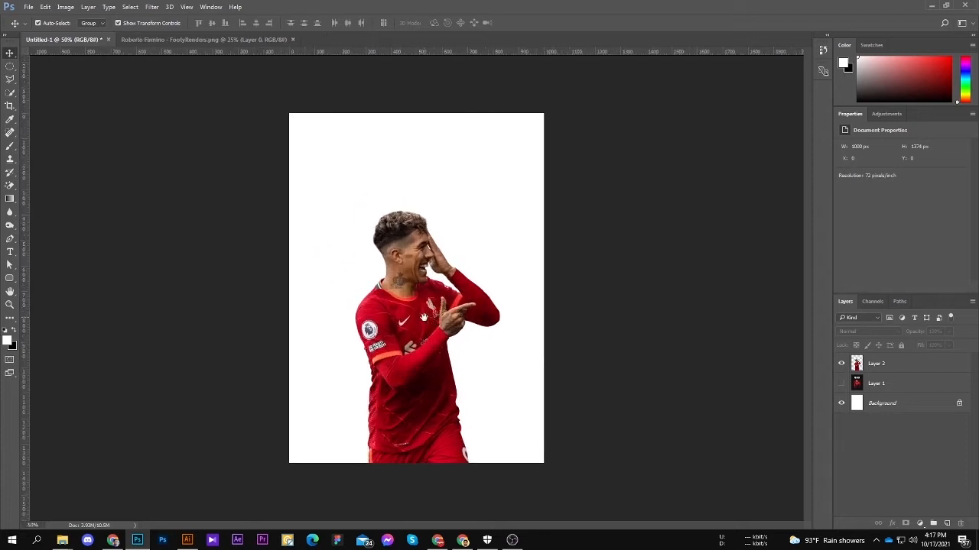
# Step: Add a Solid Color fill layer in near-black #171414 directly above the Background layer
pyautogui.click(925, 408)
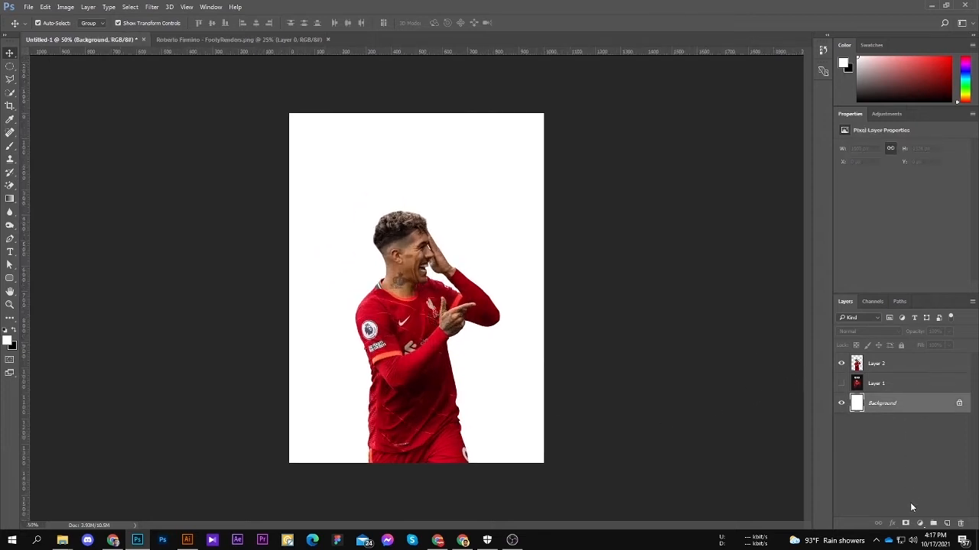
pyautogui.click(919, 524)
pyautogui.click(905, 305)
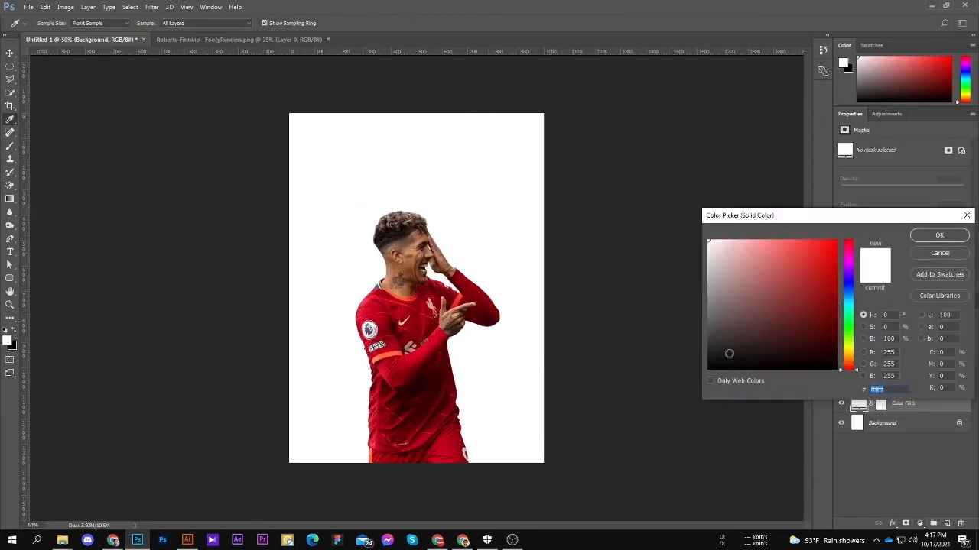
pyautogui.moveTo(729, 353)
pyautogui.mouseDown()
pyautogui.moveTo(725, 361)
pyautogui.moveTo(731, 355)
pyautogui.mouseUp()
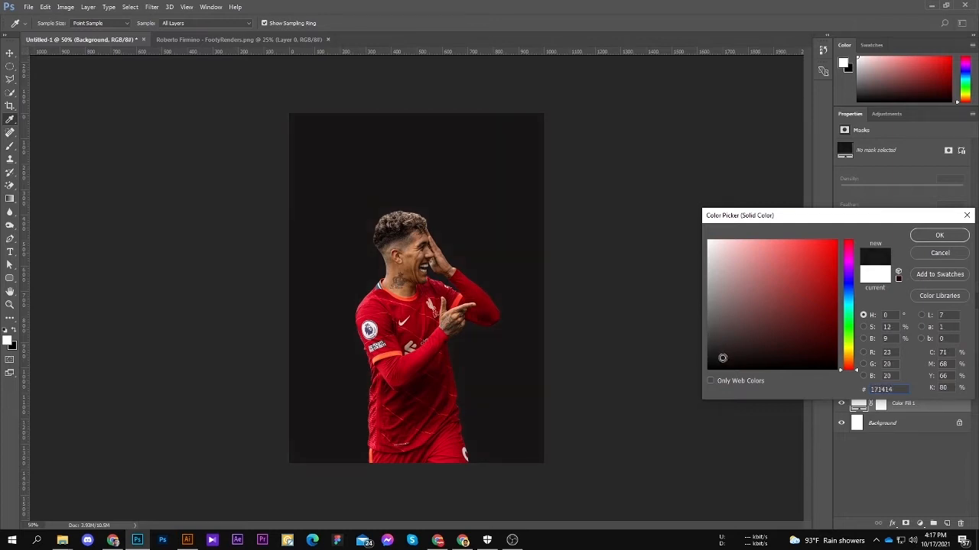
pyautogui.click(920, 234)
pyautogui.scroll(1, 310, 254)
pyautogui.click(279, 256)
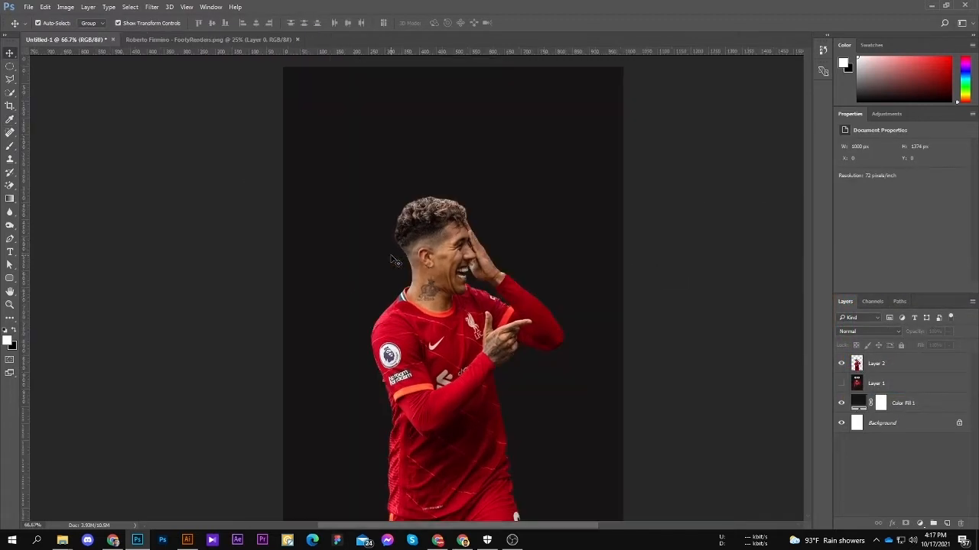
# Step: Add an Exposure adjustment above the player layer, clip it to that layer, and set Exposure to -5.00 with Gamma Correction at 1.00
pyautogui.moveTo(413, 291); pyautogui.dragTo(402, 264)
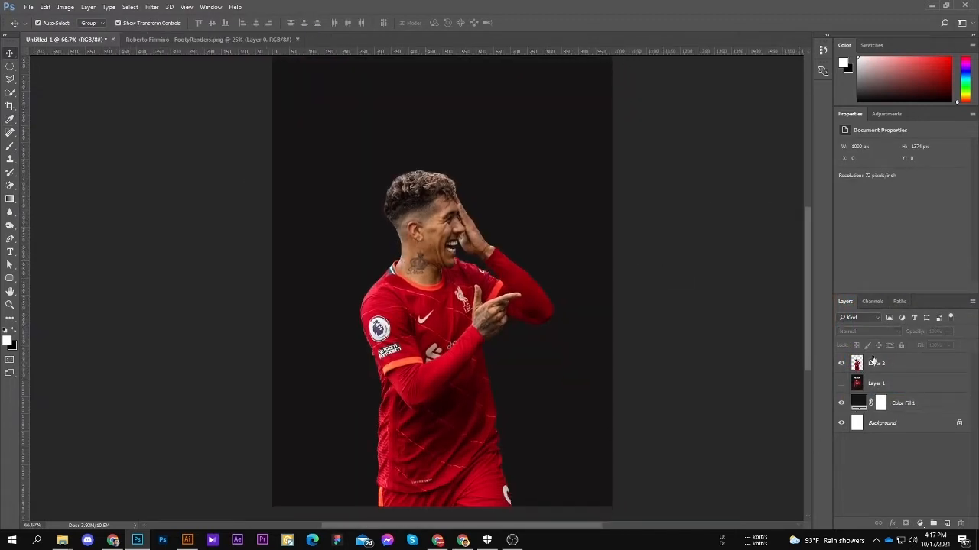
pyautogui.click(880, 364)
pyautogui.click(920, 524)
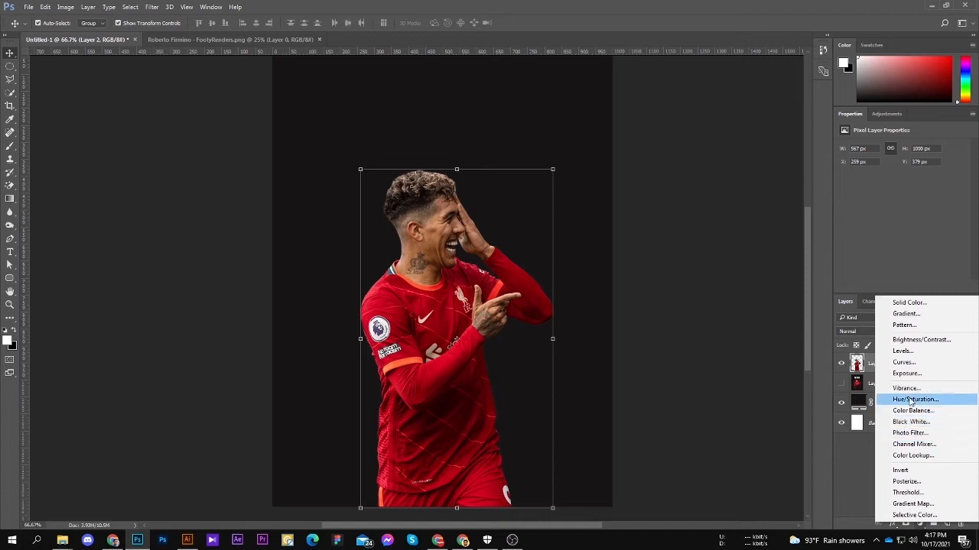
pyautogui.click(907, 373)
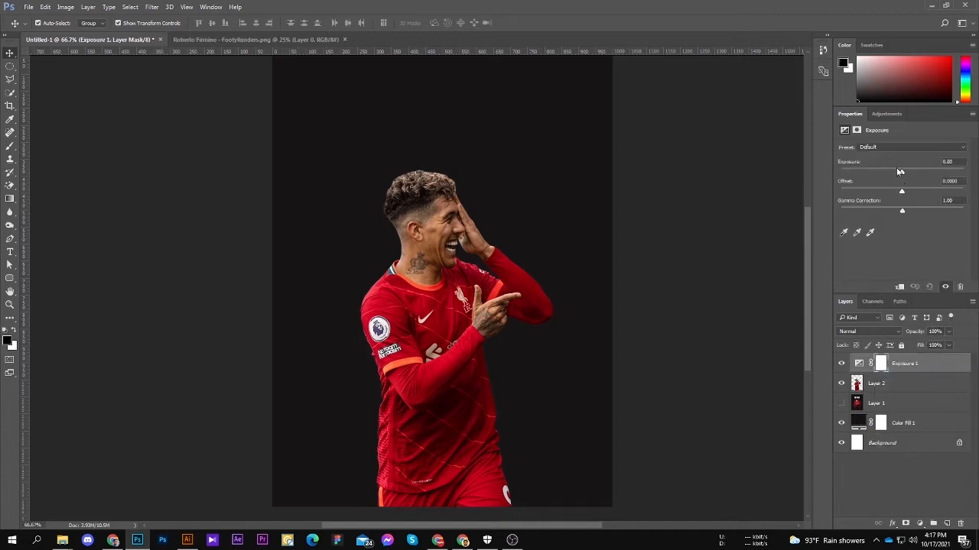
pyautogui.moveTo(899, 171); pyautogui.dragTo(879, 172)
pyautogui.click(899, 288)
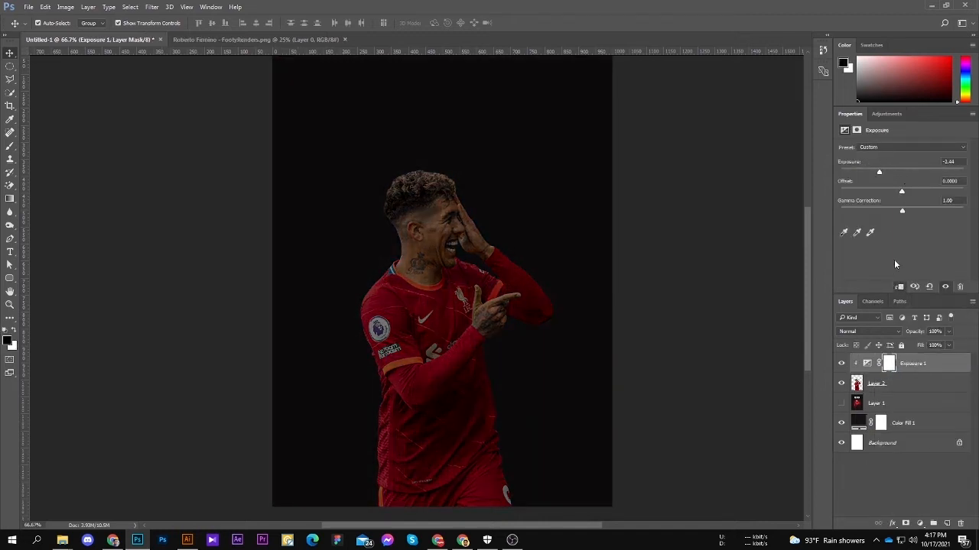
pyautogui.moveTo(902, 208); pyautogui.dragTo(924, 211)
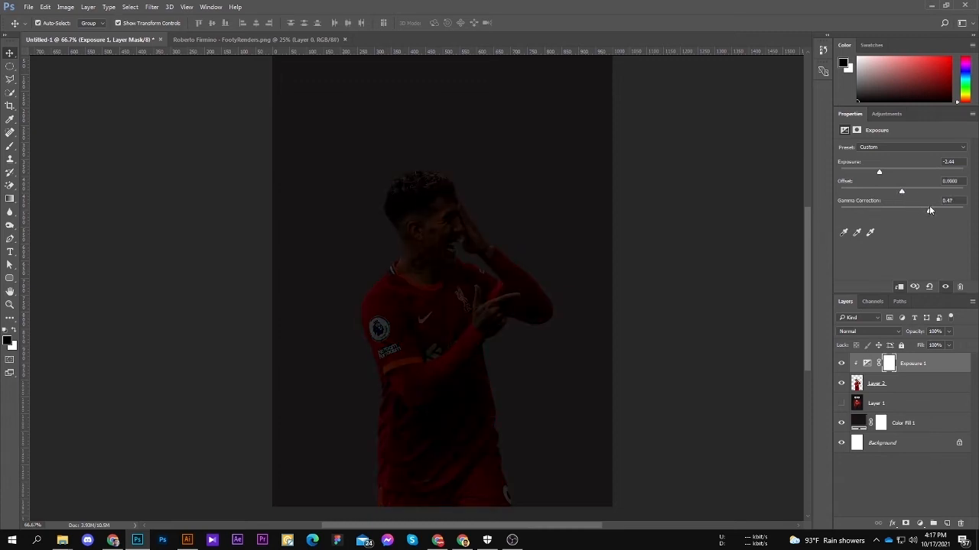
pyautogui.moveTo(879, 171); pyautogui.dragTo(864, 175)
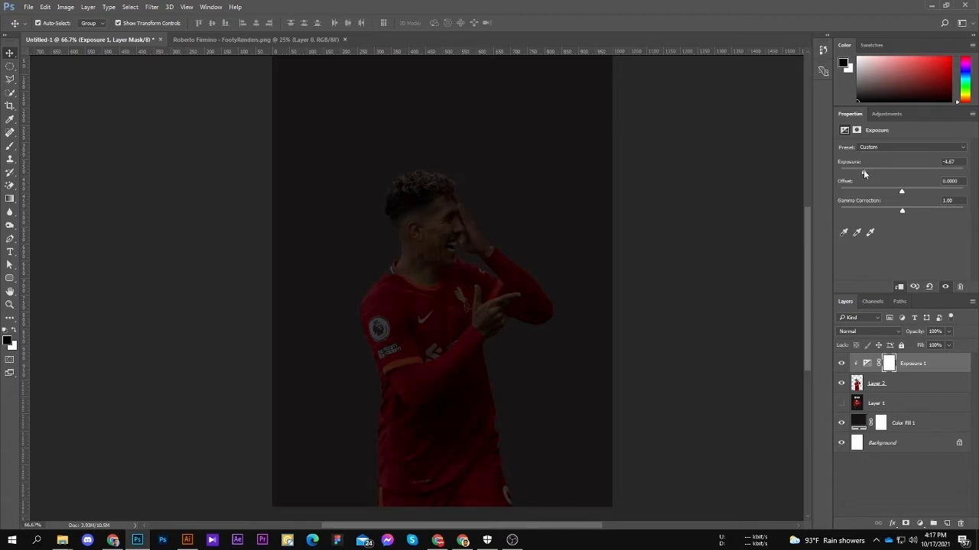
# Step: Paint black on the Exposure 1 mask with a large soft round brush over the player's head, arms and torso, and compare before and after
pyautogui.click(888, 365)
pyautogui.press('b')
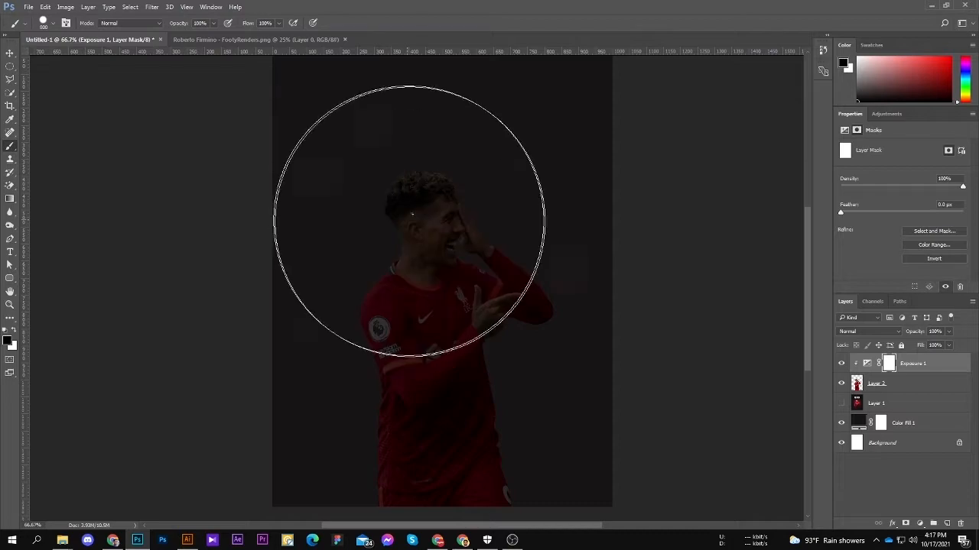
pyautogui.rightClick(411, 216)
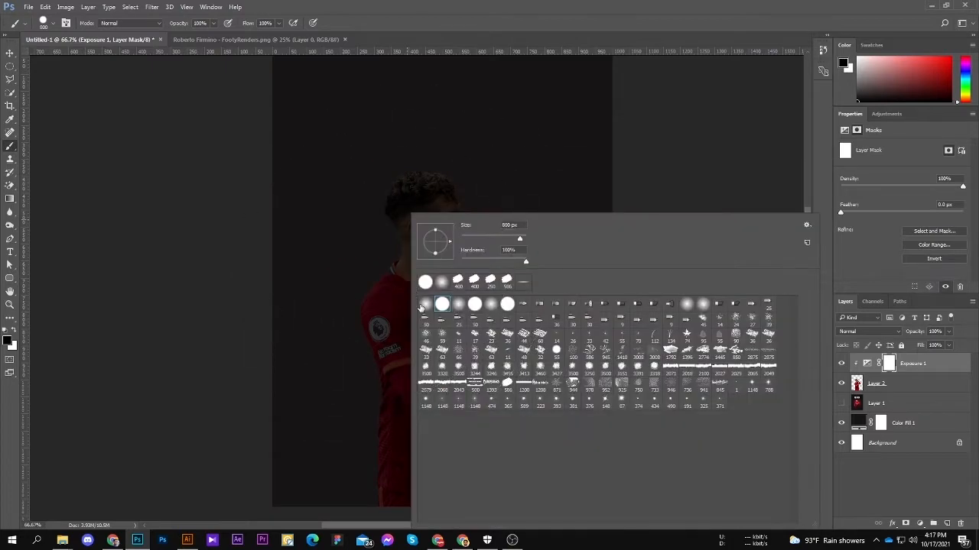
pyautogui.click(423, 306)
pyautogui.click(638, 3)
pyautogui.moveTo(413, 239)
pyautogui.mouseDown()
pyautogui.moveTo(418, 176)
pyautogui.moveTo(302, 280)
pyautogui.moveTo(263, 359)
pyautogui.mouseUp()
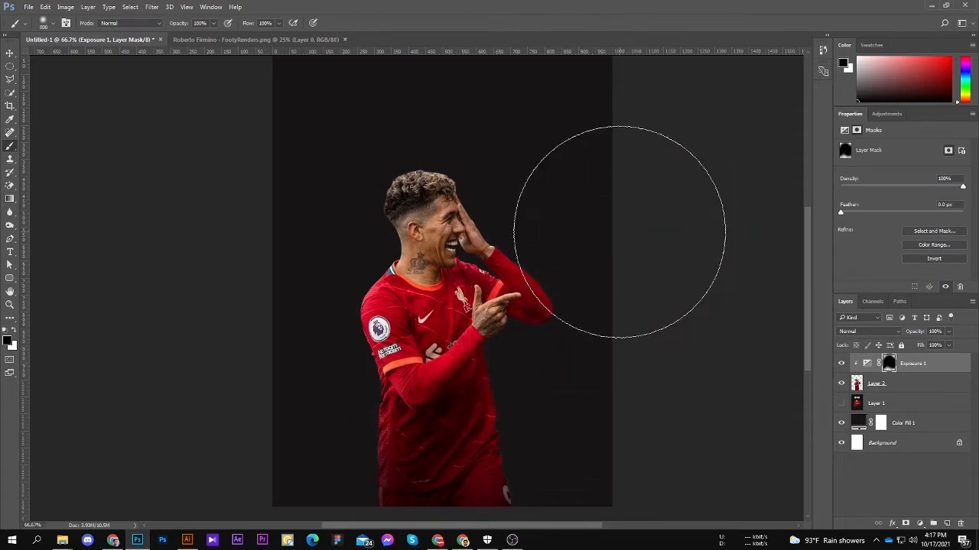
pyautogui.press('v')
pyautogui.click(779, 214)
pyautogui.click(841, 364)
pyautogui.click(842, 364)
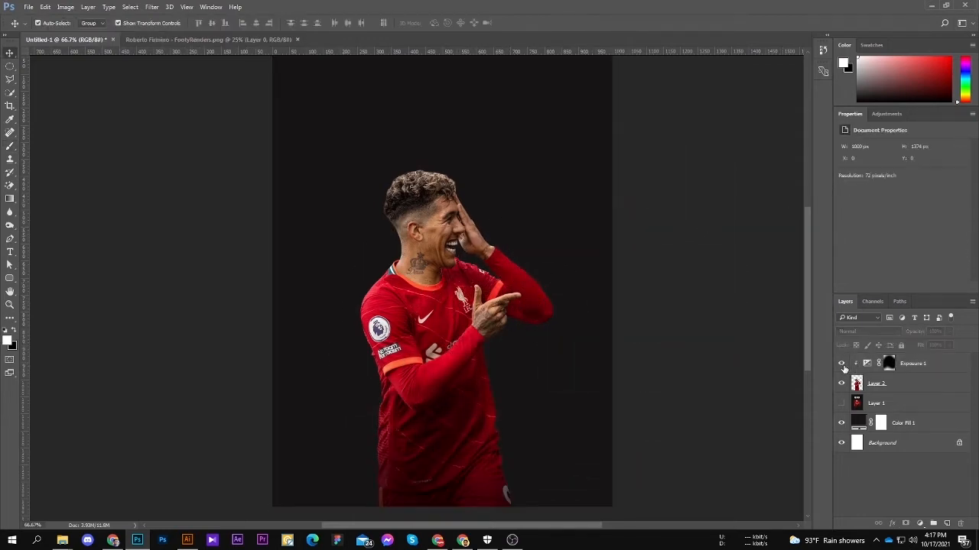
pyautogui.click(842, 364)
pyautogui.click(842, 365)
# Step: Paint white on the Exposure 1 mask with a 300 px soft brush to shade the player's outer edges around the head
pyautogui.hotkey('ctrl', '+')
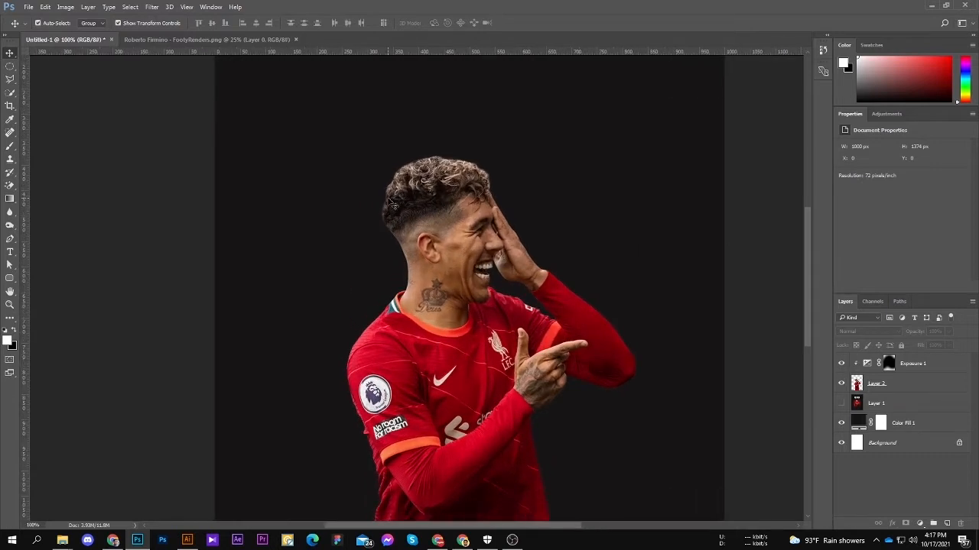
pyautogui.click(414, 187)
pyautogui.click(888, 363)
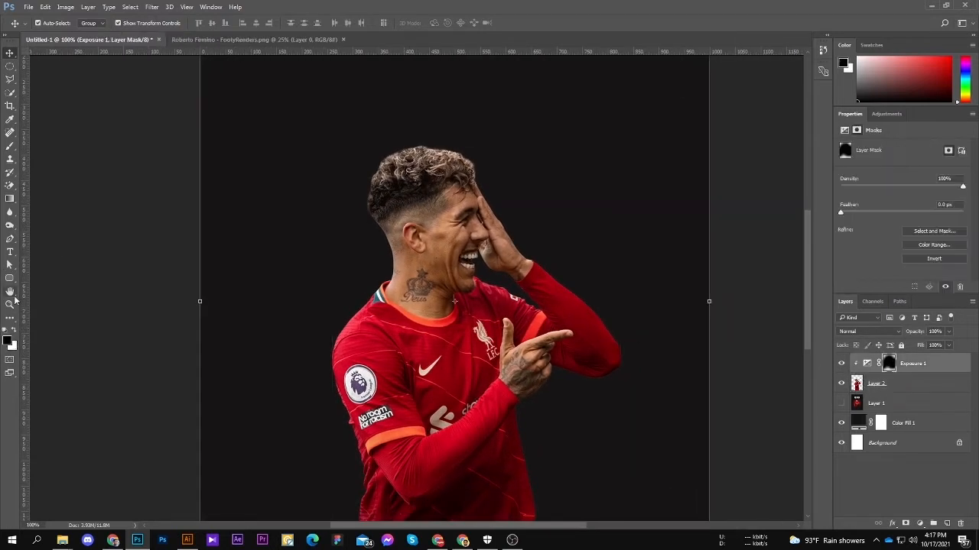
pyautogui.press('b')
pyautogui.click(11, 330)
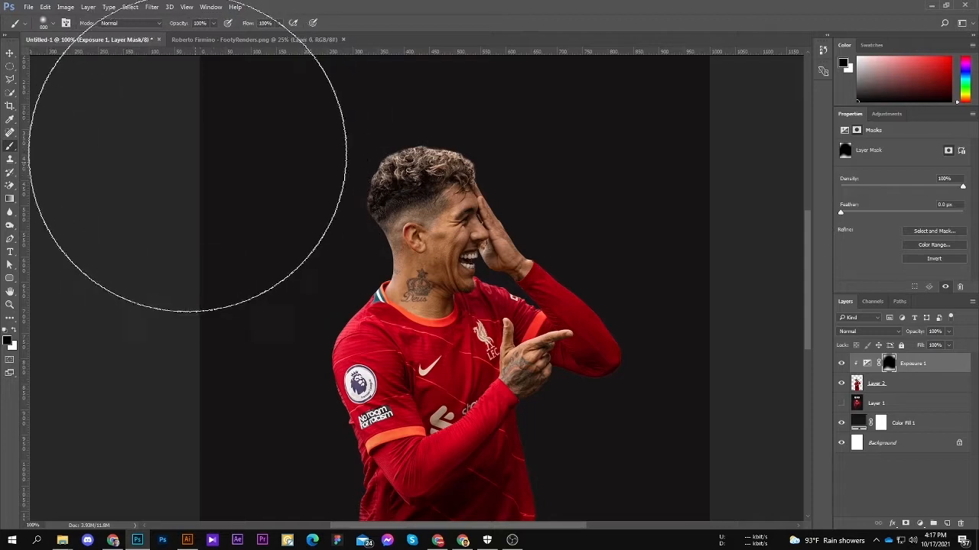
pyautogui.press('[')
pyautogui.press('[')
pyautogui.press('[')
pyautogui.press('[')
pyautogui.press('[')
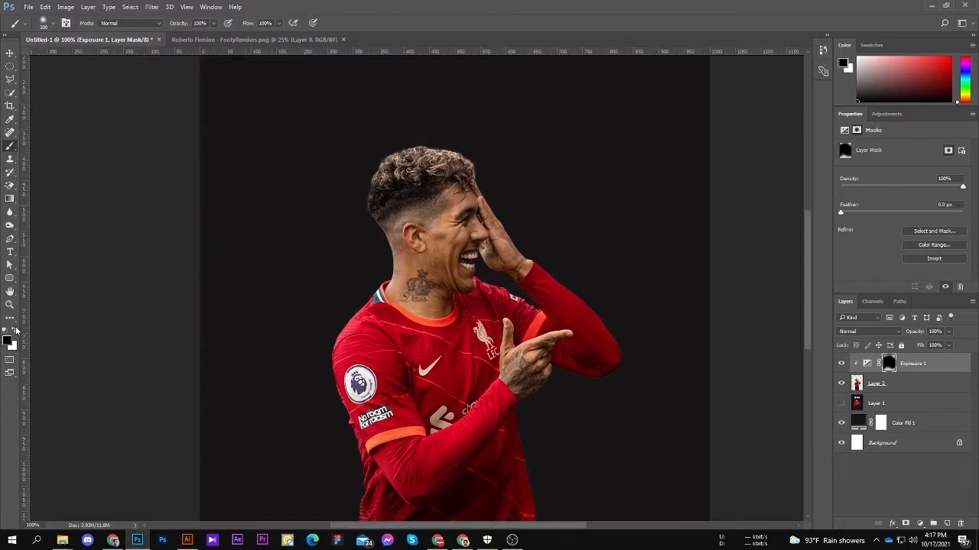
pyautogui.moveTo(329, 229); pyautogui.dragTo(298, 220)
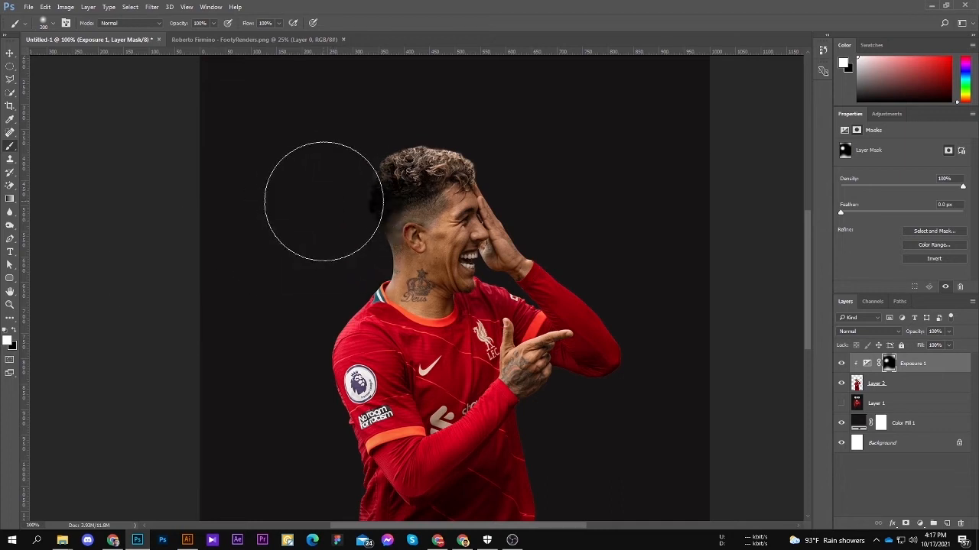
pyautogui.hotkey('ctrl', 'z')
pyautogui.click(322, 231)
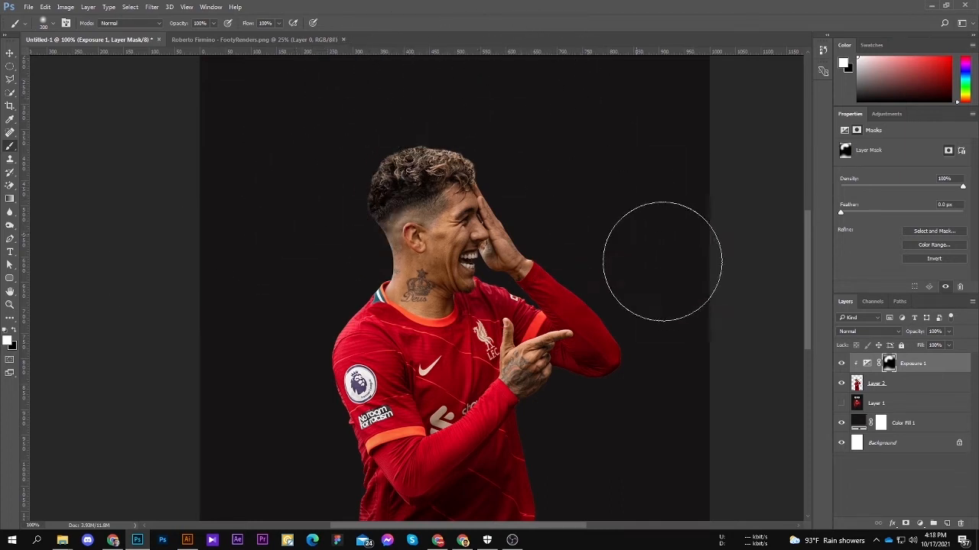
# Step: Extend the white mask painting along the outer edge of the player's raised arm to darken it
pyautogui.scroll(-3, 301, 311)
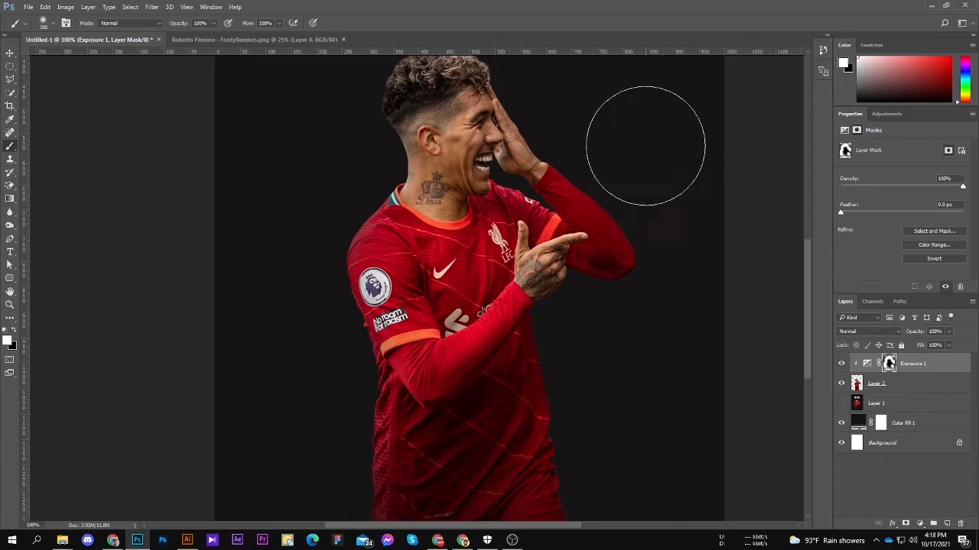
pyautogui.moveTo(664, 98); pyautogui.dragTo(655, 176)
pyautogui.hotkey('ctrl', '-')
pyautogui.press('v')
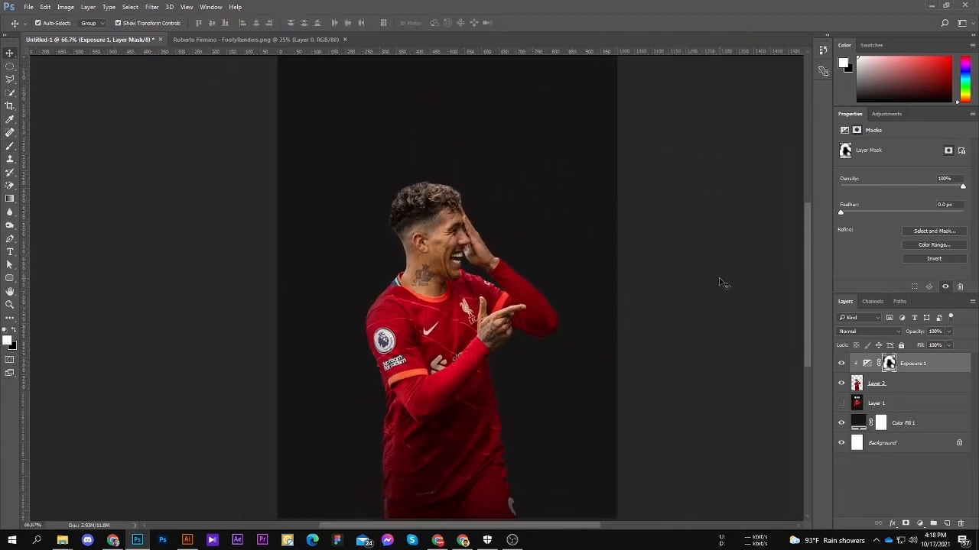
pyautogui.click(723, 282)
pyautogui.moveTo(437, 357); pyautogui.dragTo(442, 335)
pyautogui.click(923, 364)
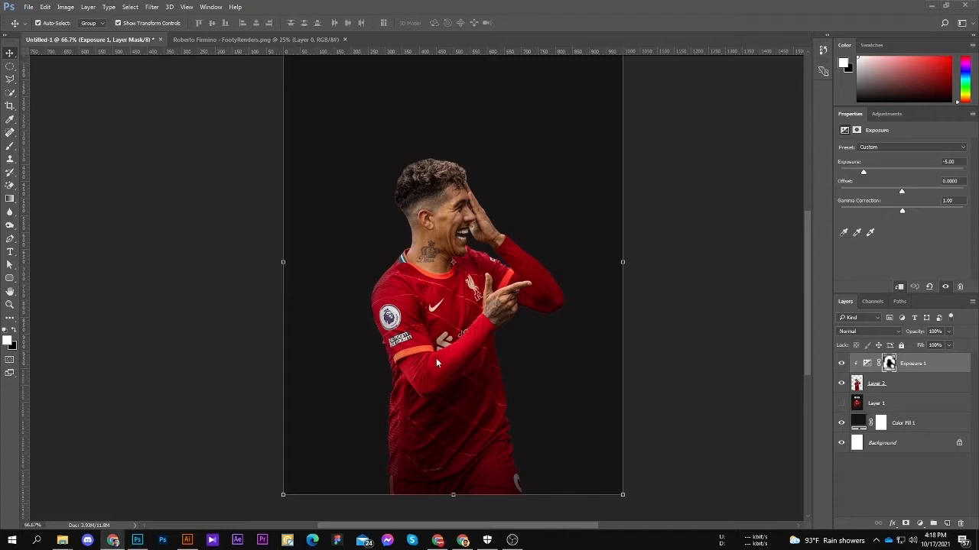
pyautogui.click(679, 325)
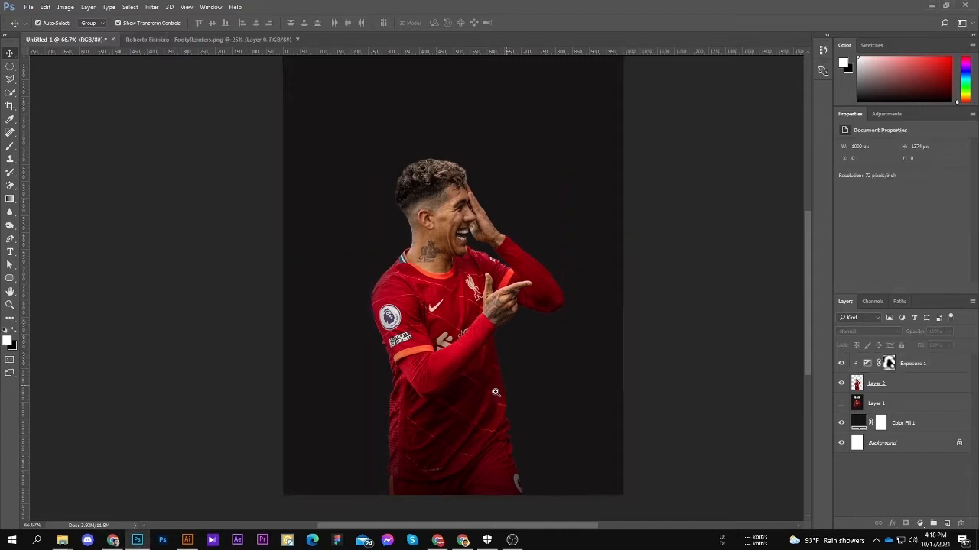
pyautogui.hotkey('ctrl', '1')
pyautogui.moveTo(481, 458); pyautogui.dragTo(490, 394)
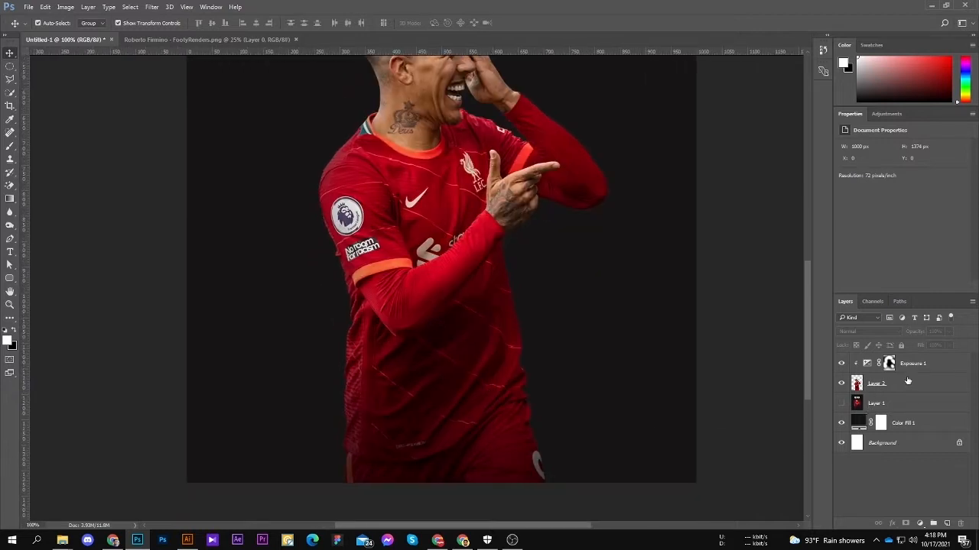
pyautogui.click(918, 364)
pyautogui.hotkey('ctrl', 'j')
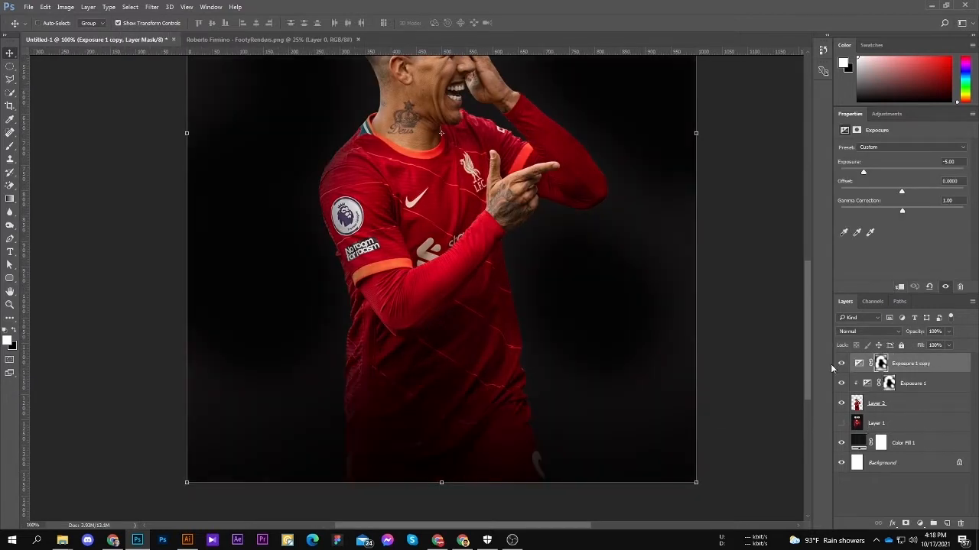
pyautogui.hotkey('ctrl', 'z')
pyautogui.click(946, 524)
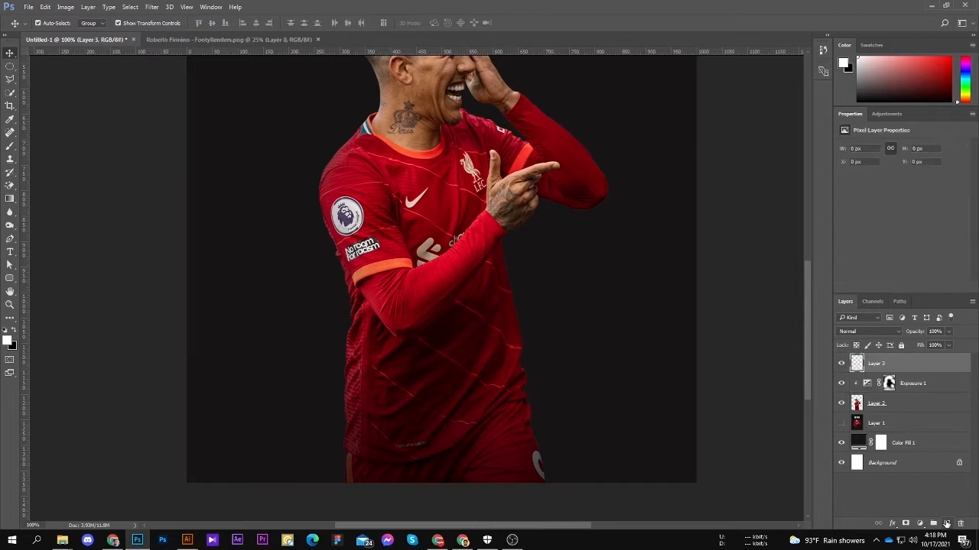
pyautogui.hotkey('ctrl', 'z')
# Step: Add a second clipped Exposure adjustment directly above the player layer and lower its Exposure to about -1
pyautogui.click(910, 384)
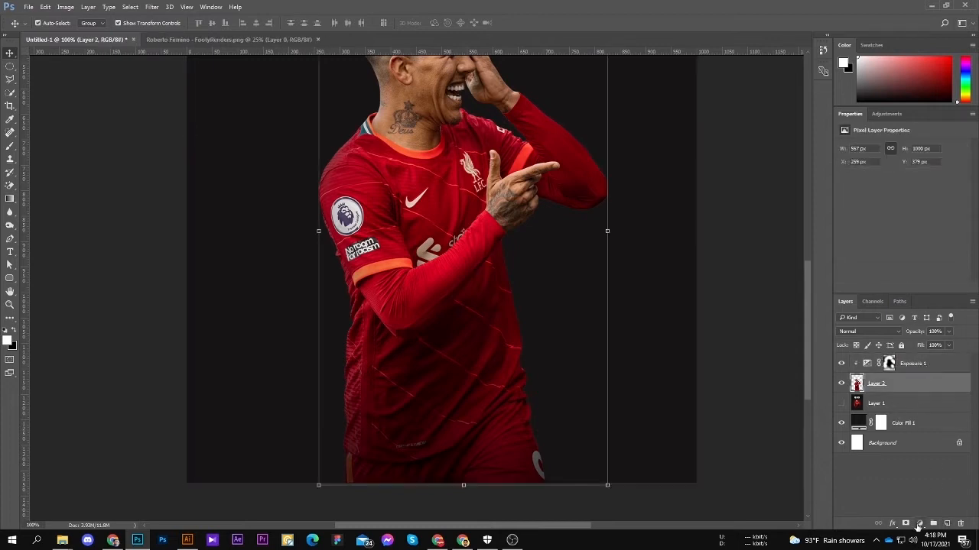
pyautogui.click(917, 525)
pyautogui.click(907, 377)
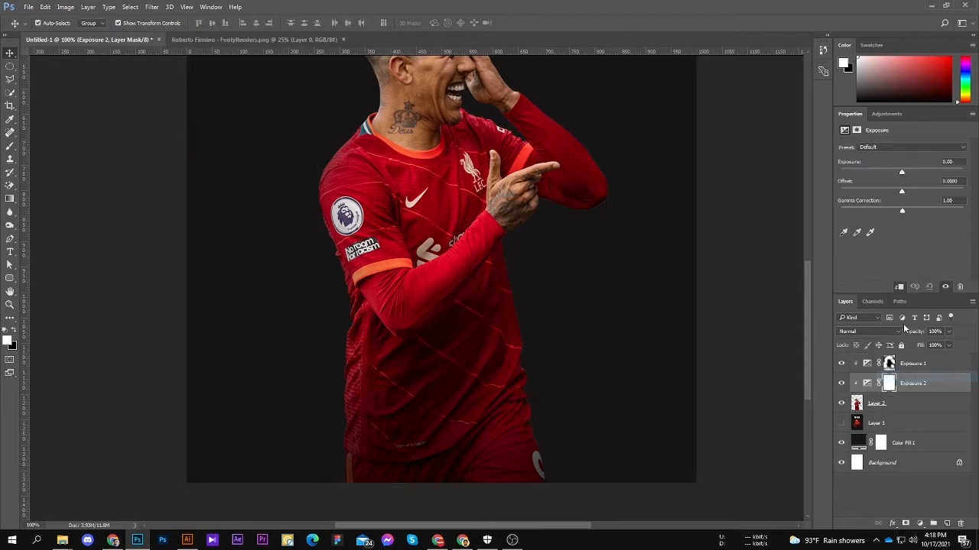
pyautogui.moveTo(896, 169); pyautogui.dragTo(893, 175)
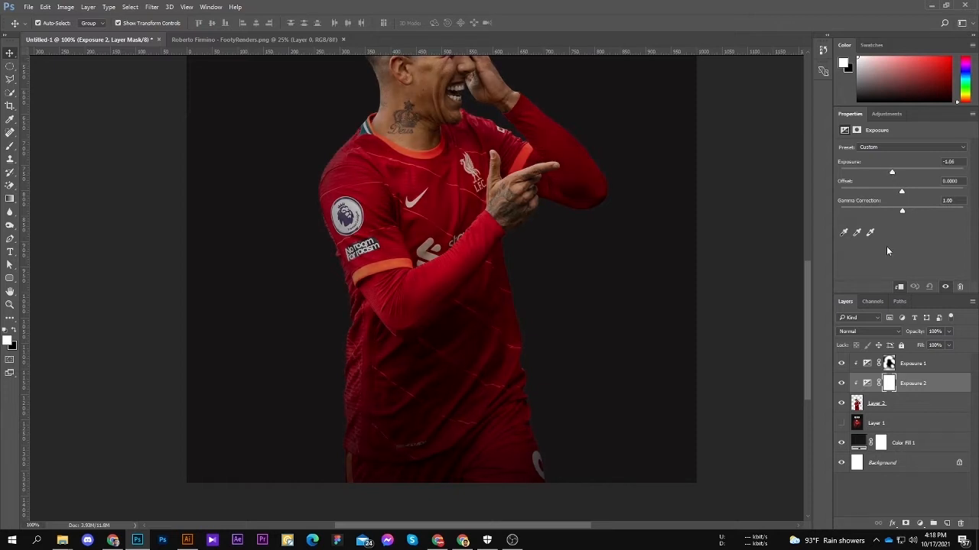
# Step: Set the background colour fill to pure black 000000
pyautogui.click(858, 444)
pyautogui.doubleClick(858, 442)
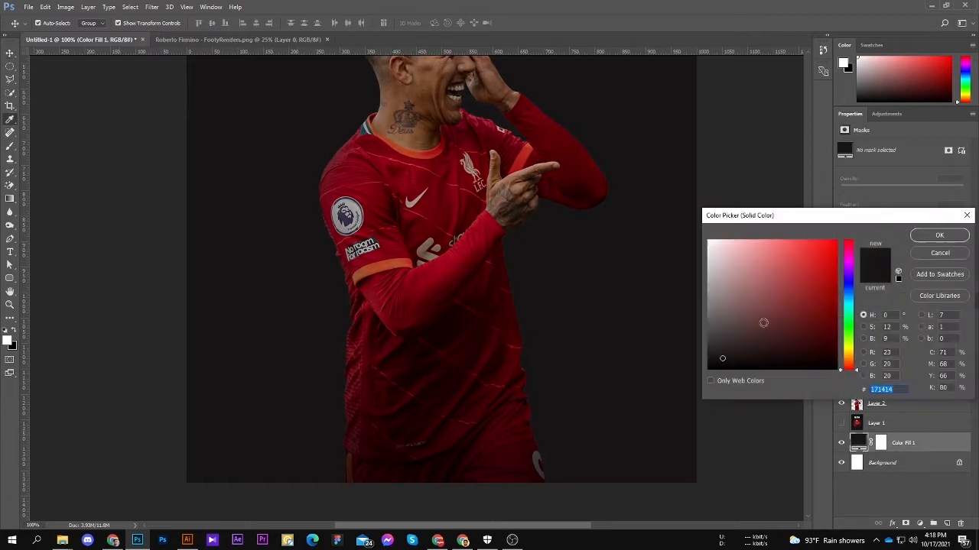
pyautogui.click(767, 322)
pyautogui.moveTo(734, 325); pyautogui.dragTo(639, 400)
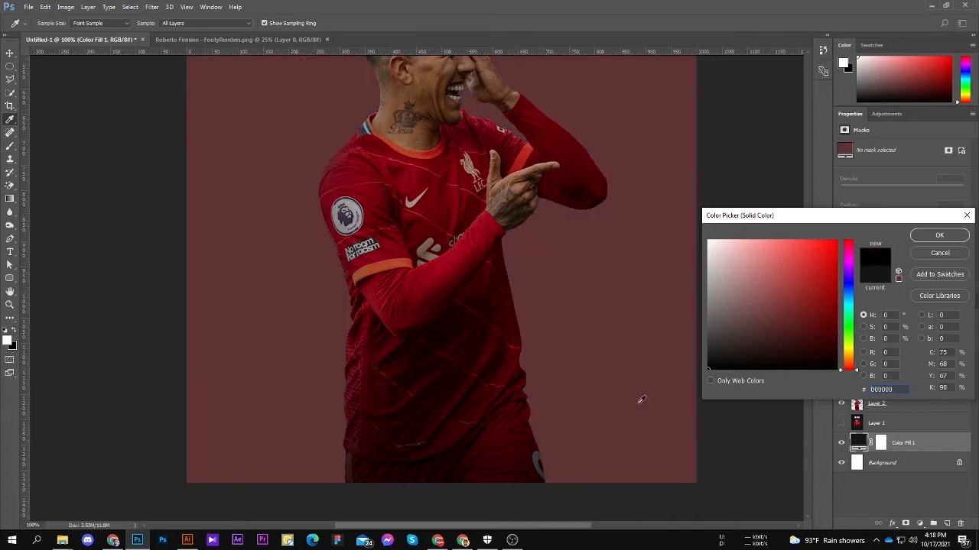
pyautogui.press('Return')
pyautogui.scroll(3, 382, 321)
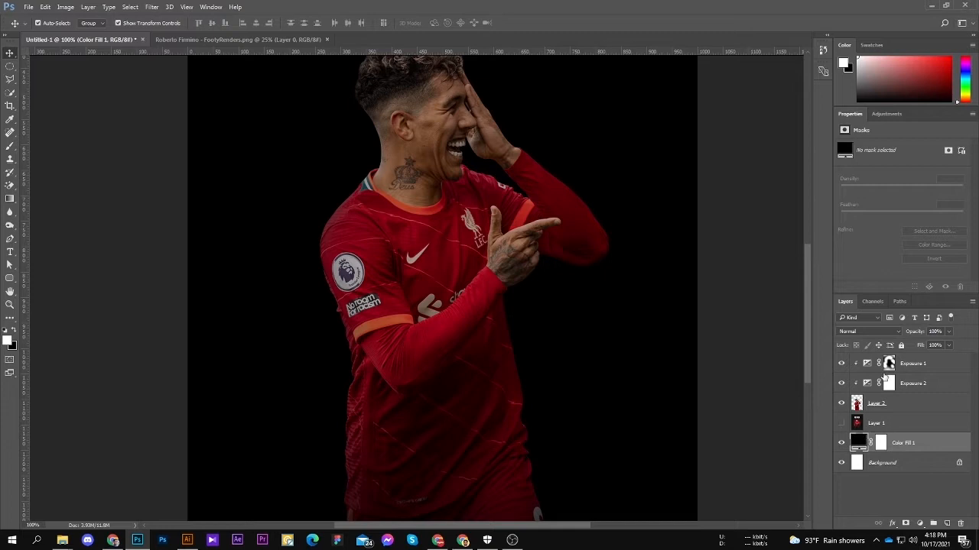
# Step: Invert the Exposure 2 mask to black and paint white over the player's lower body with a 700 px soft brush
pyautogui.click(889, 384)
pyautogui.hotkey('ctrl', 'i')
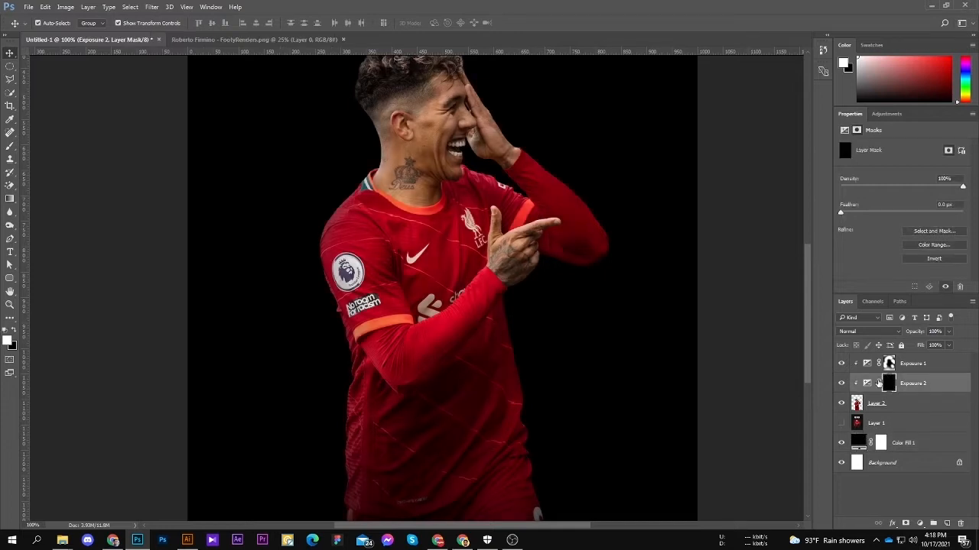
pyautogui.scroll(-3, 553, 286)
pyautogui.press('b')
pyautogui.press(']')
pyautogui.press(']')
pyautogui.press(']')
pyautogui.press(']')
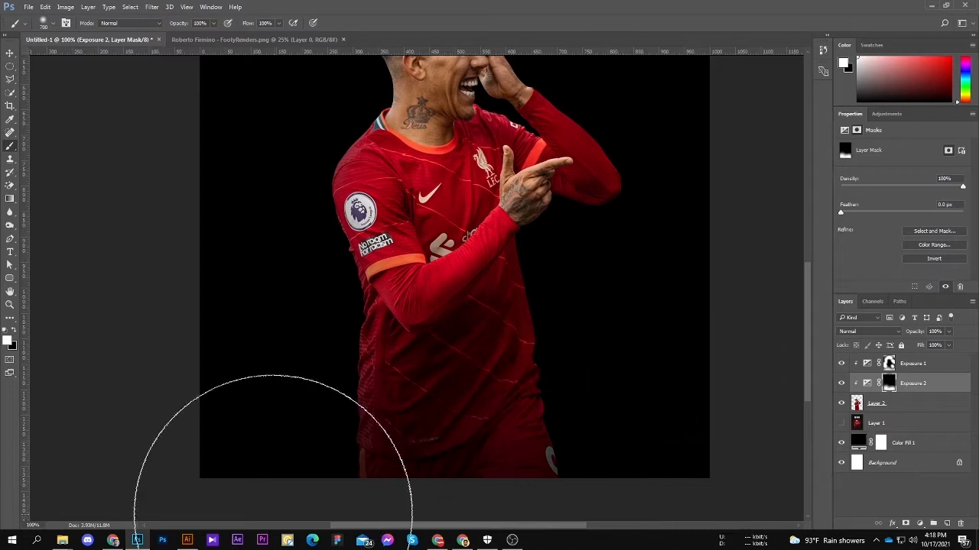
pyautogui.moveTo(222, 487)
pyautogui.mouseDown()
pyautogui.moveTo(482, 460)
pyautogui.moveTo(561, 478)
pyautogui.moveTo(492, 433)
pyautogui.mouseUp()
pyautogui.scroll(3, 492, 433)
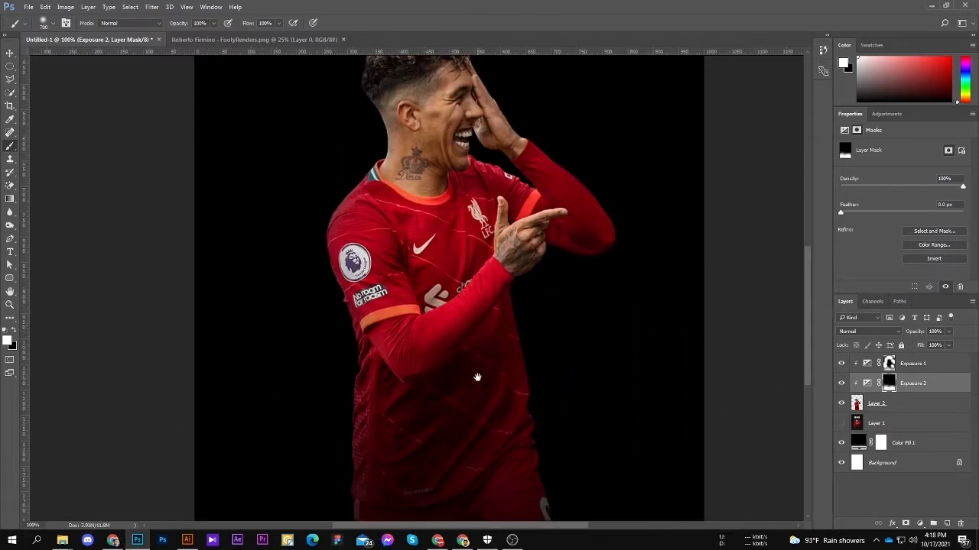
# Step: Change the background colour fill to near-black 0d0d0d
pyautogui.press('v')
pyautogui.hotkey('ctrl', '-')
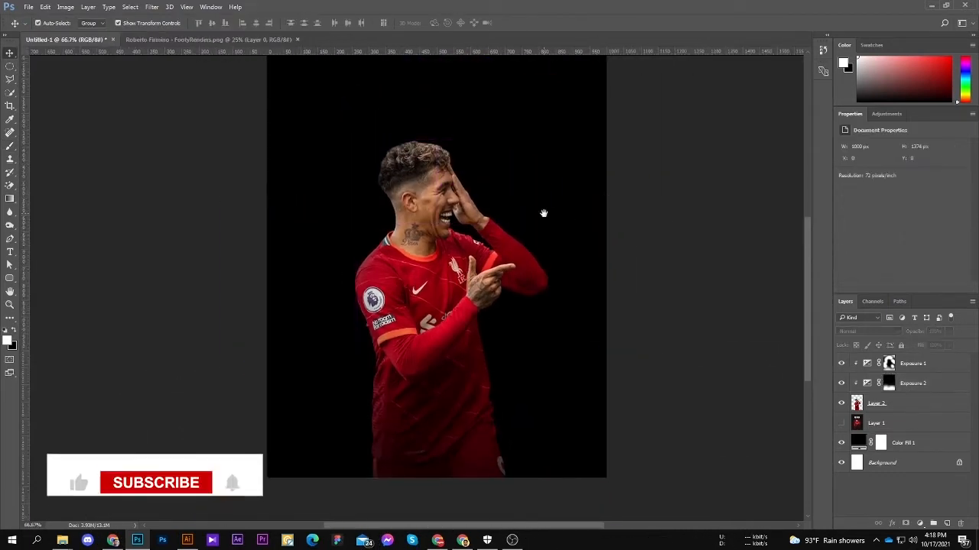
pyautogui.doubleClick(858, 443)
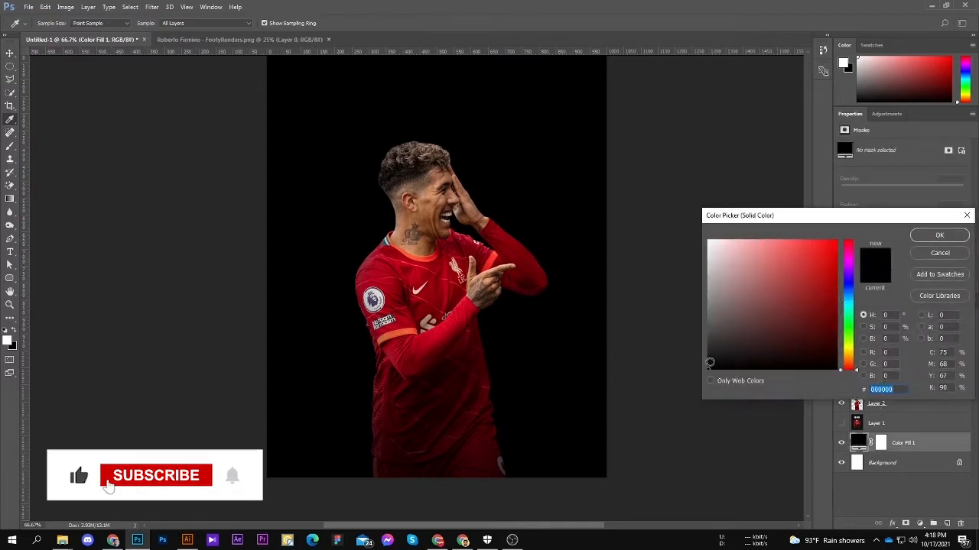
pyautogui.click(708, 363)
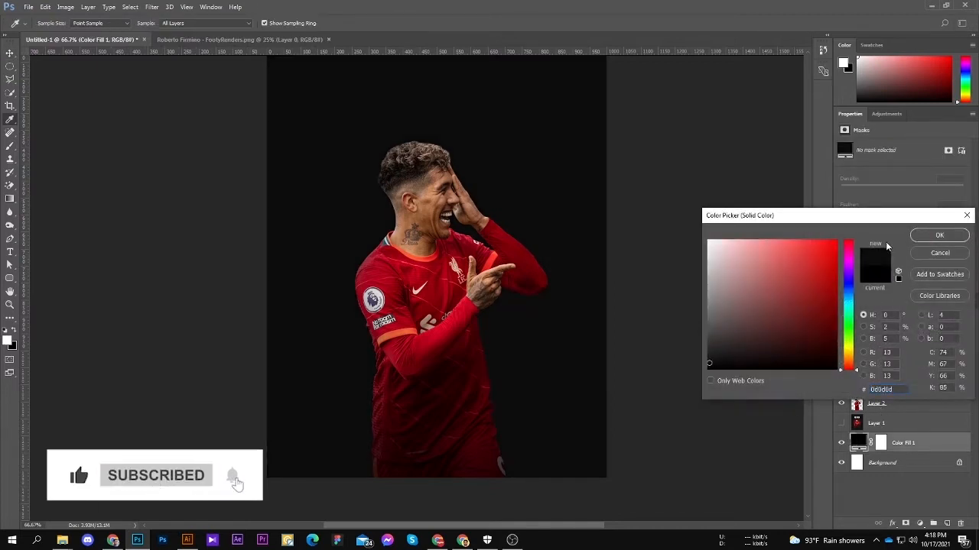
pyautogui.click(938, 235)
# Step: Duplicate the player layer and give the lower copy a Color Overlay in red f7342c sampled from the shirt's sleeve
pyautogui.click(880, 405)
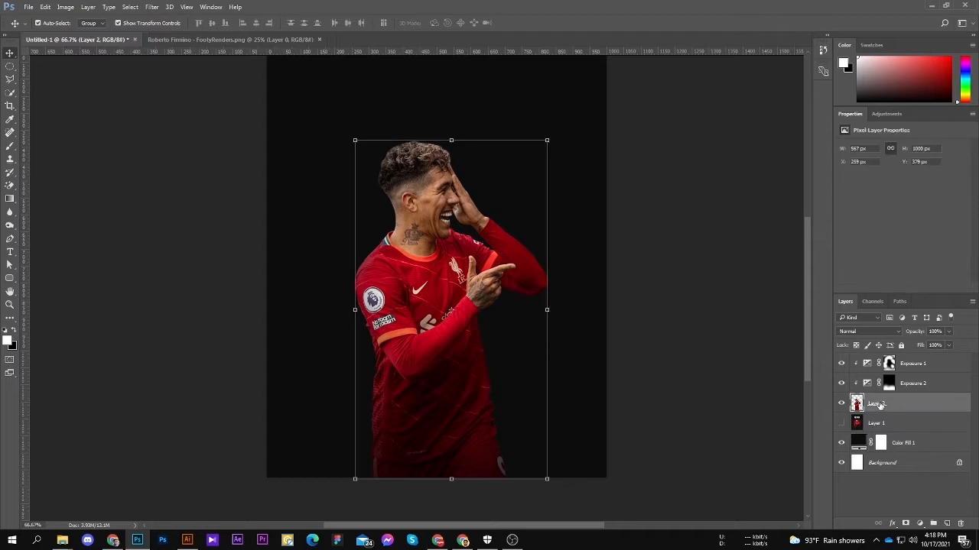
pyautogui.hotkey('ctrl', 'j')
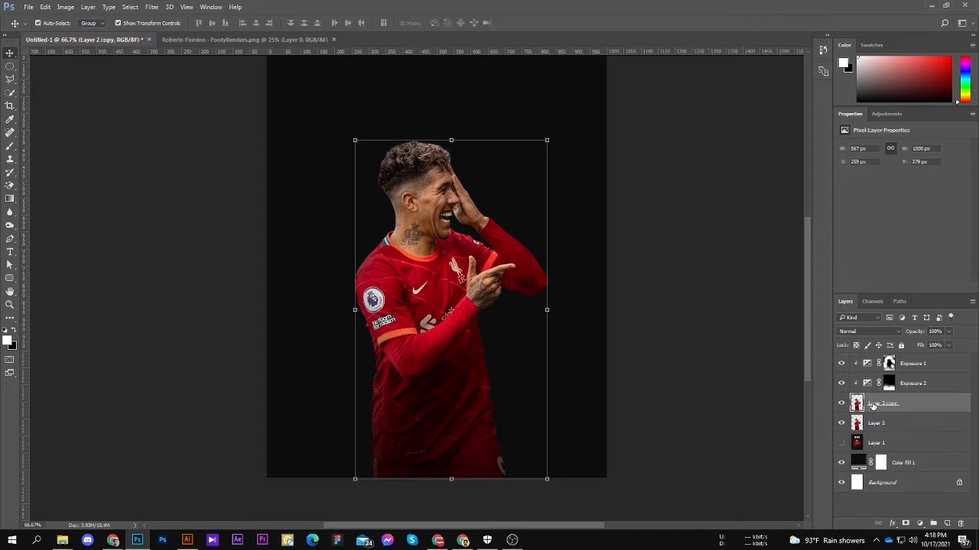
pyautogui.click(884, 423)
pyautogui.click(892, 523)
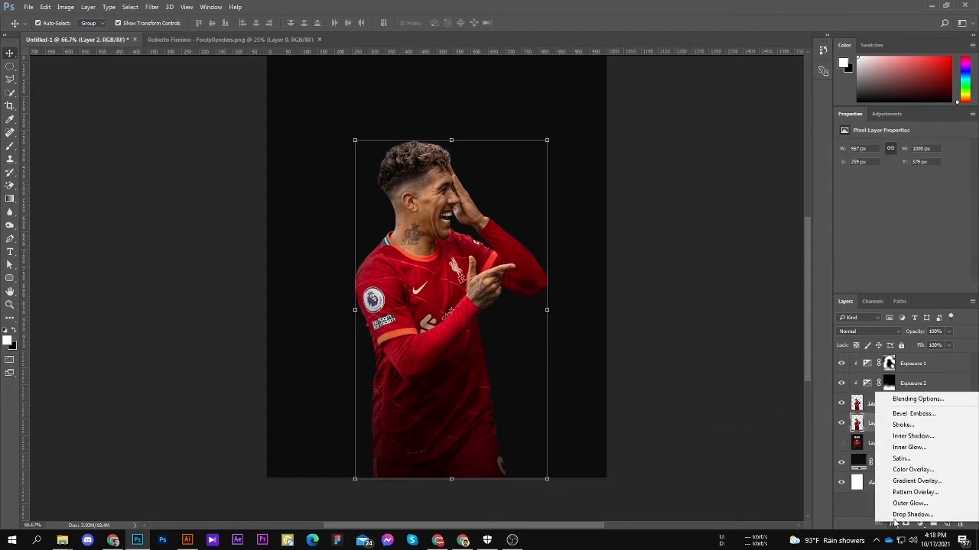
pyautogui.click(911, 470)
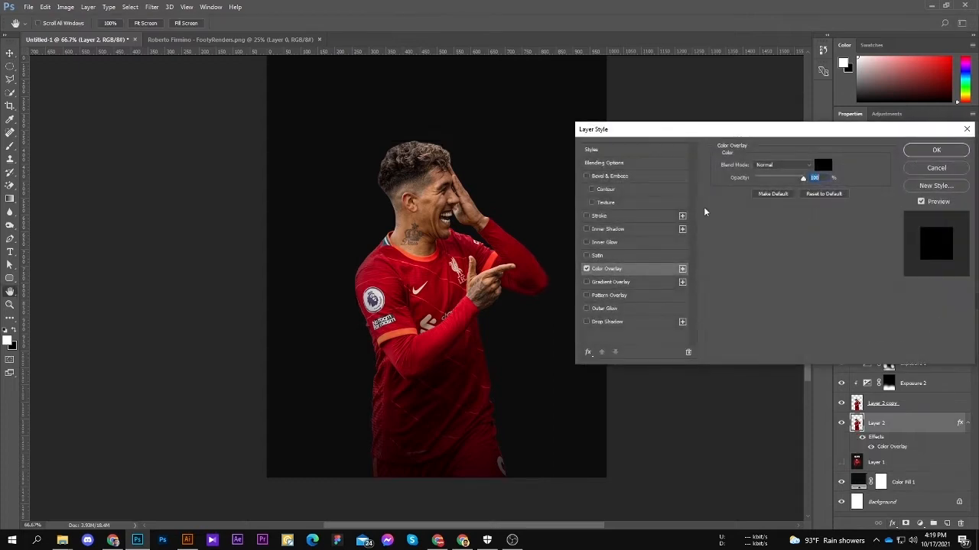
pyautogui.click(822, 164)
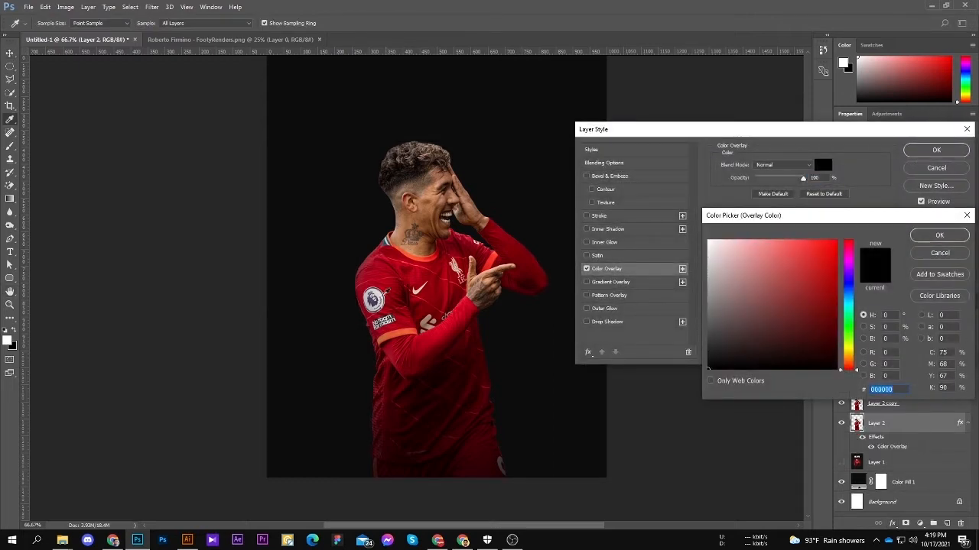
pyautogui.click(490, 253)
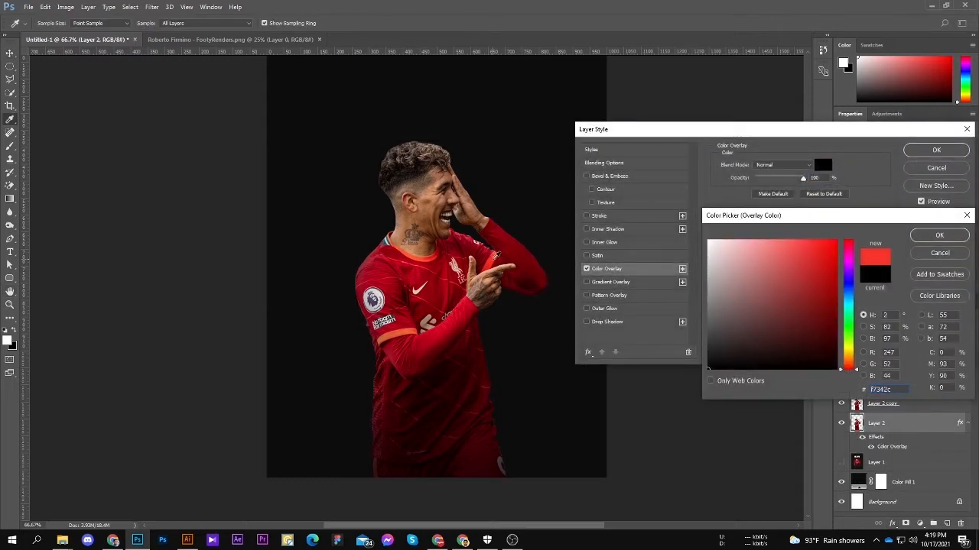
pyautogui.click(931, 236)
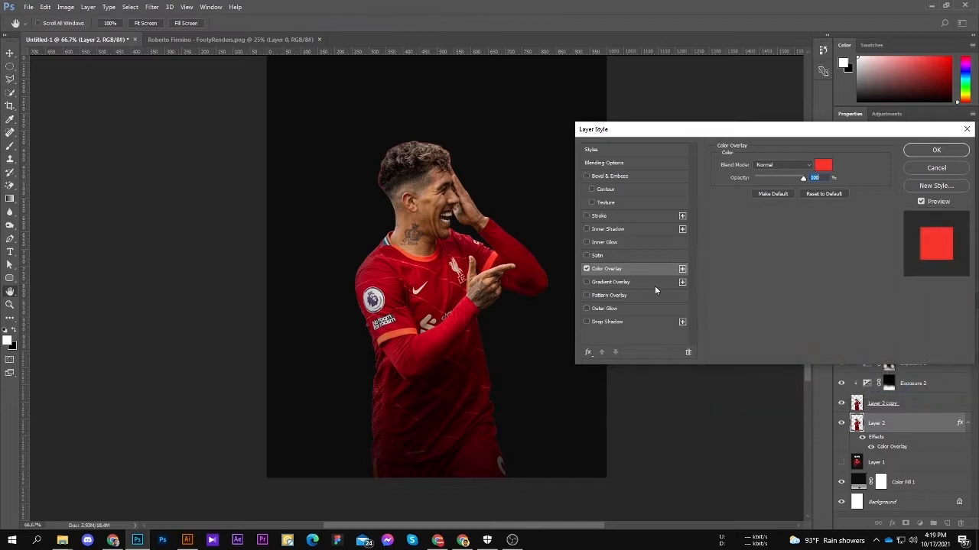
pyautogui.click(935, 150)
# Step: Convert the red-overlaid player layer to a Smart Object and apply a Gaussian Blur with a 110 px radius
pyautogui.rightClick(881, 423)
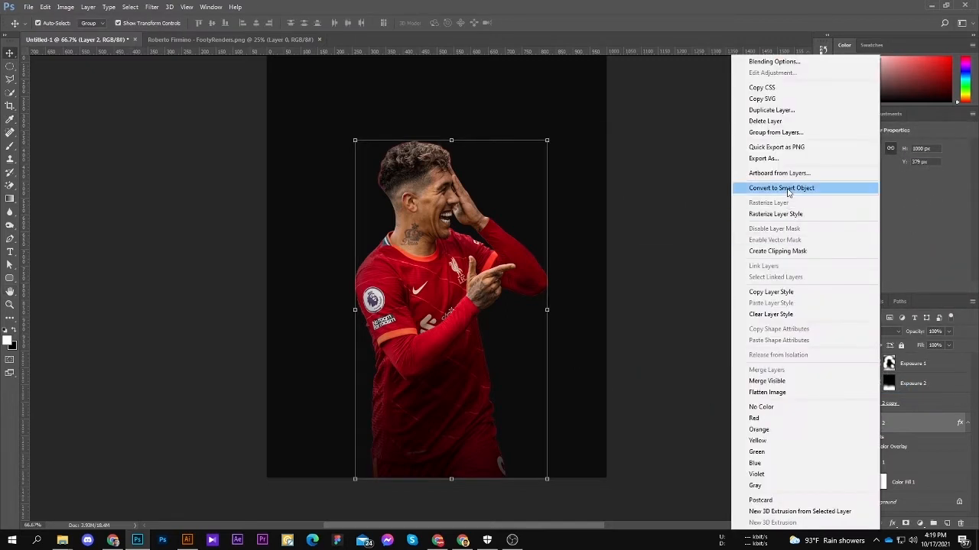
pyautogui.click(841, 188)
pyautogui.click(151, 7)
pyautogui.moveTo(165, 120)
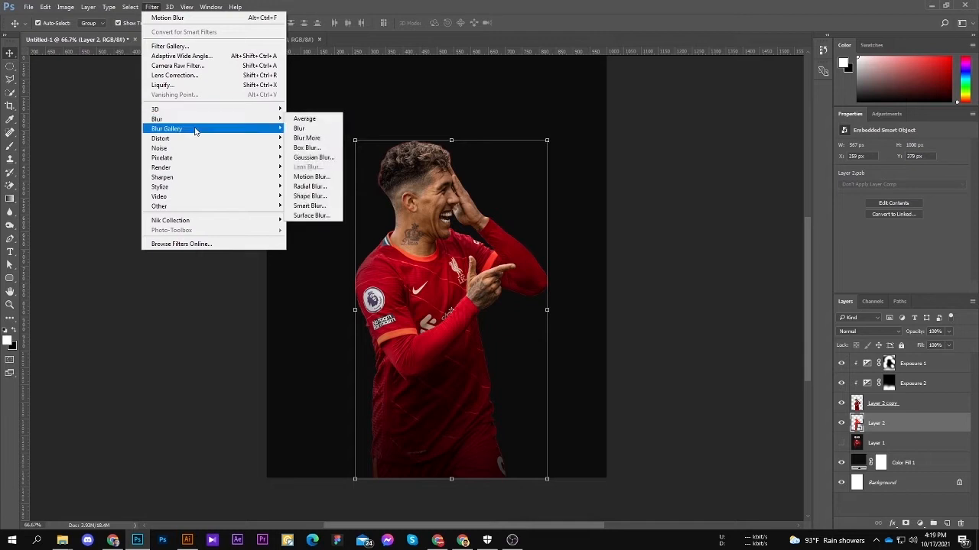
pyautogui.click(315, 158)
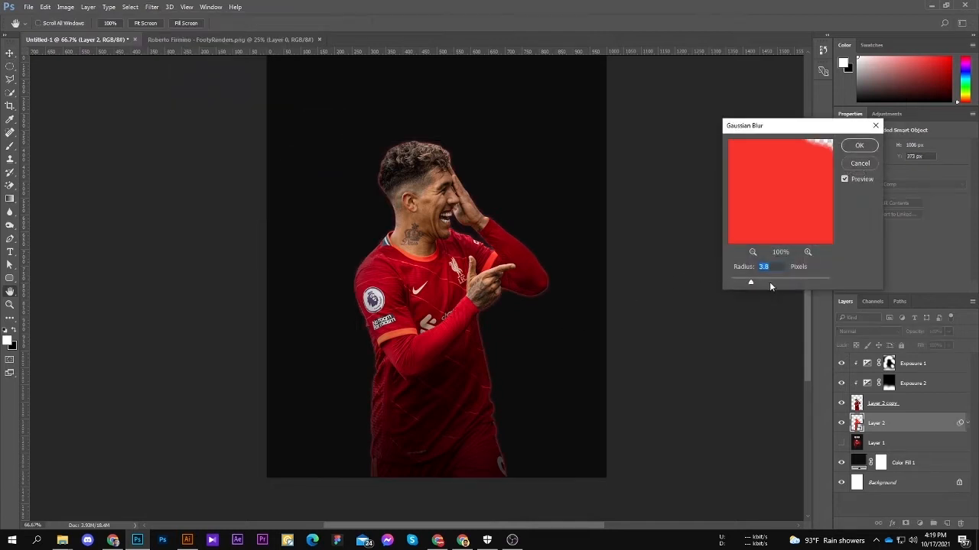
pyautogui.moveTo(762, 282); pyautogui.dragTo(797, 284)
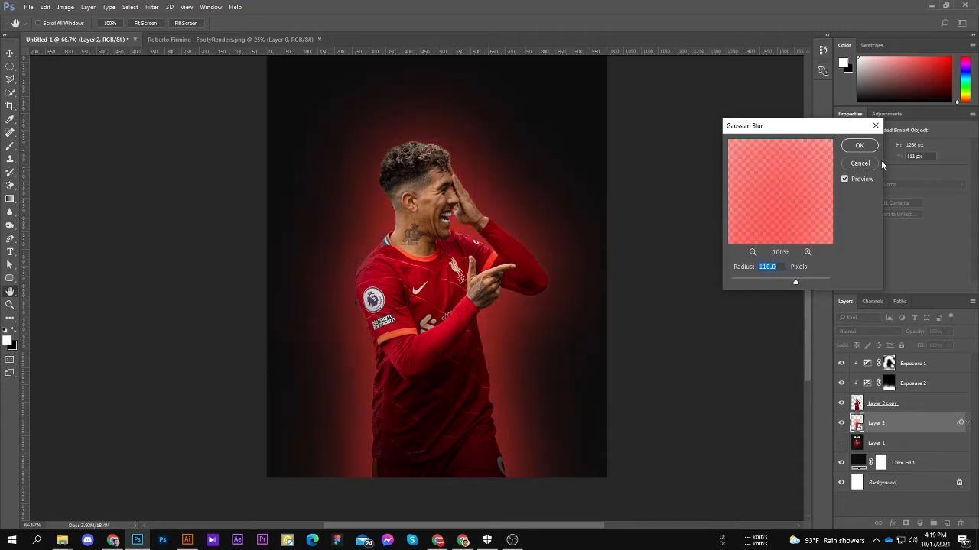
pyautogui.click(859, 145)
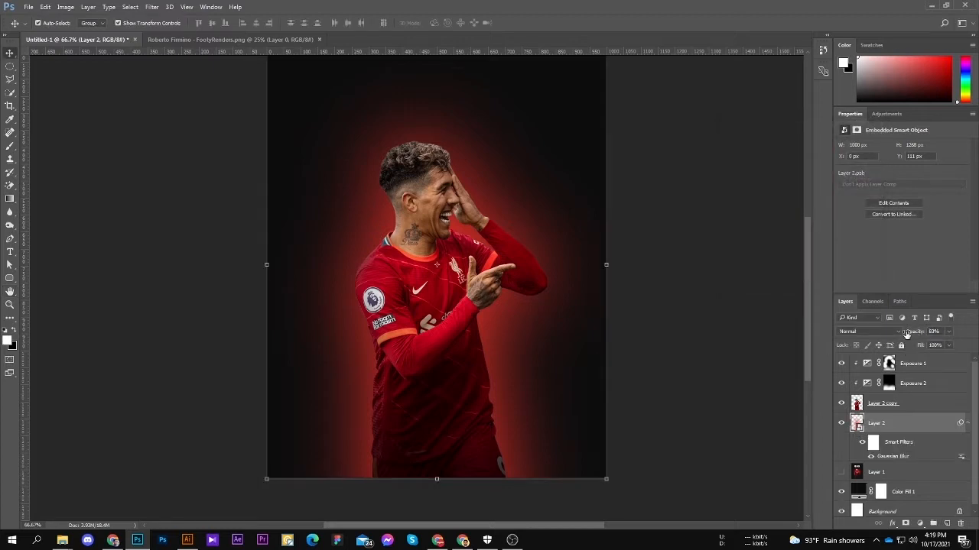
# Step: Lower the blurred red glow layer's opacity to 17%
pyautogui.moveTo(907, 334); pyautogui.dragTo(869, 334)
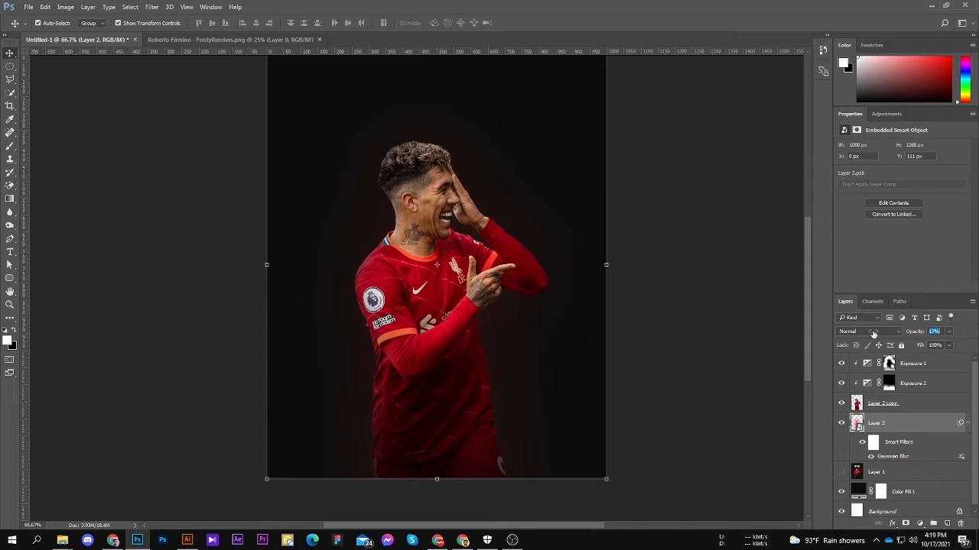
pyautogui.click(724, 327)
pyautogui.moveTo(479, 302); pyautogui.dragTo(478, 317)
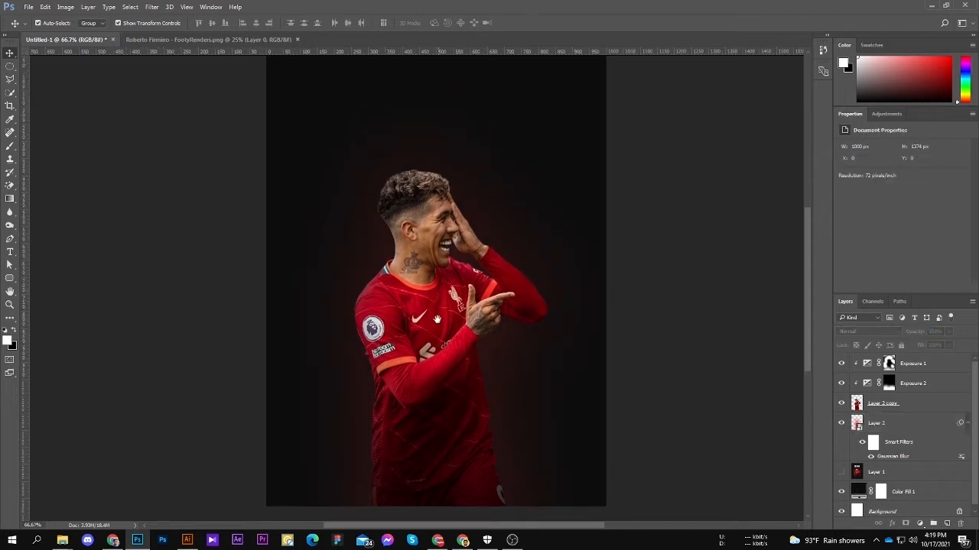
pyautogui.scroll(3, 448, 326)
pyautogui.click(448, 325)
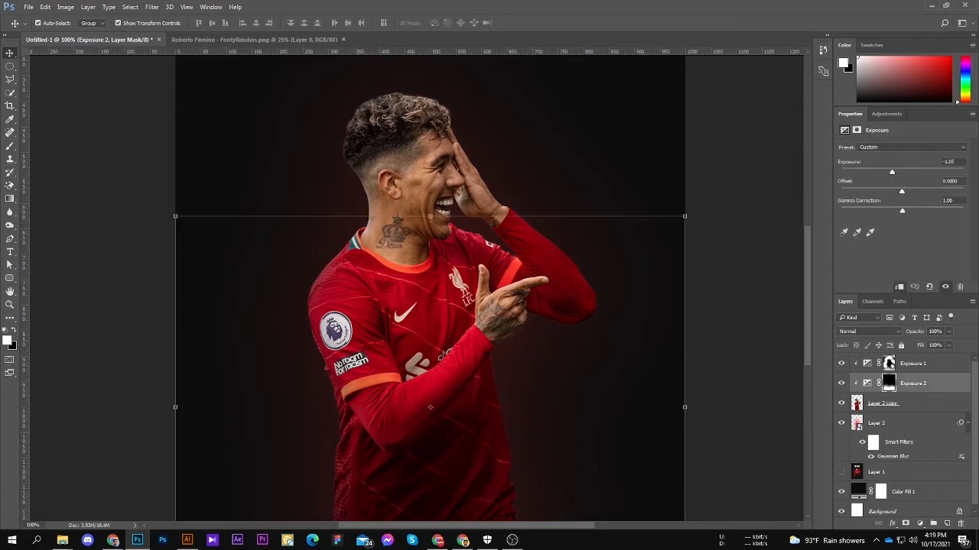
pyautogui.click(906, 398)
pyautogui.click(919, 524)
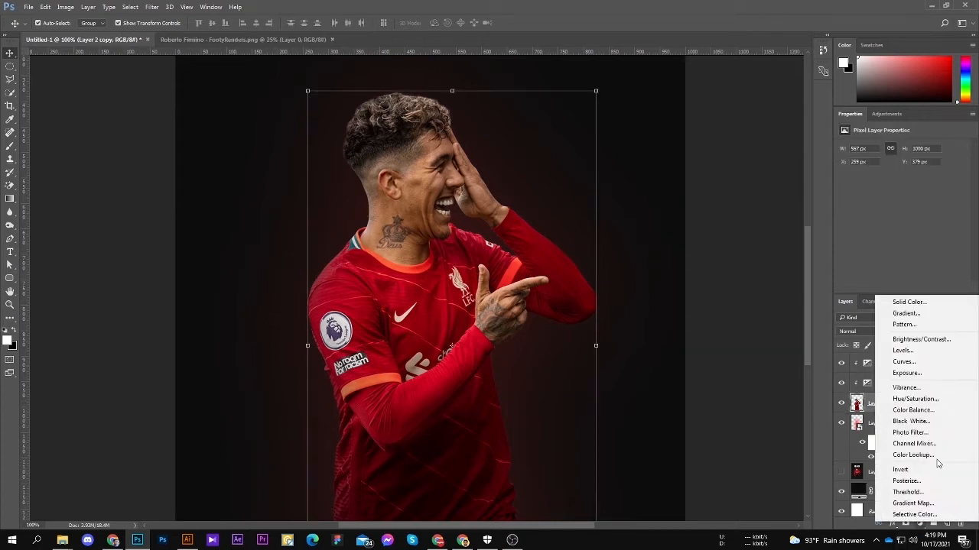
pyautogui.click(899, 301)
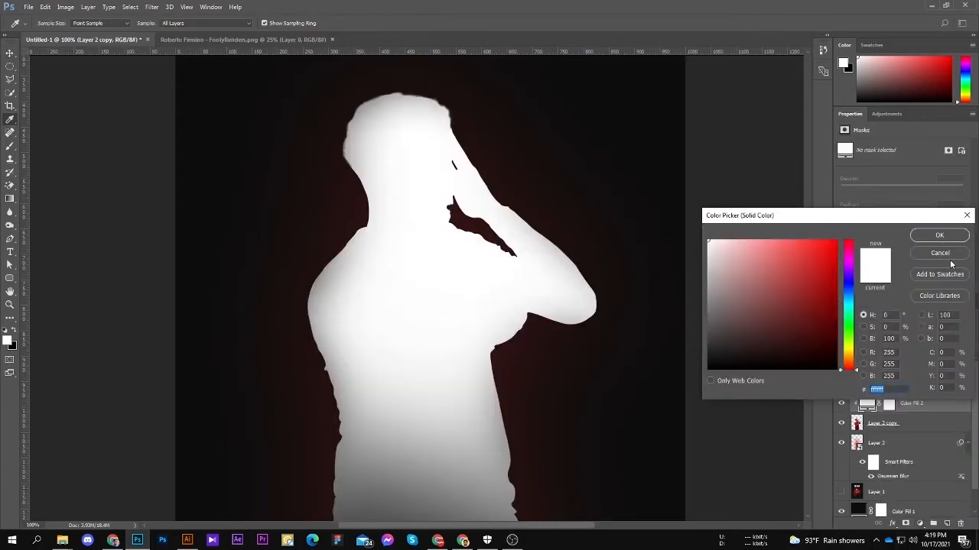
pyautogui.click(945, 254)
pyautogui.click(892, 524)
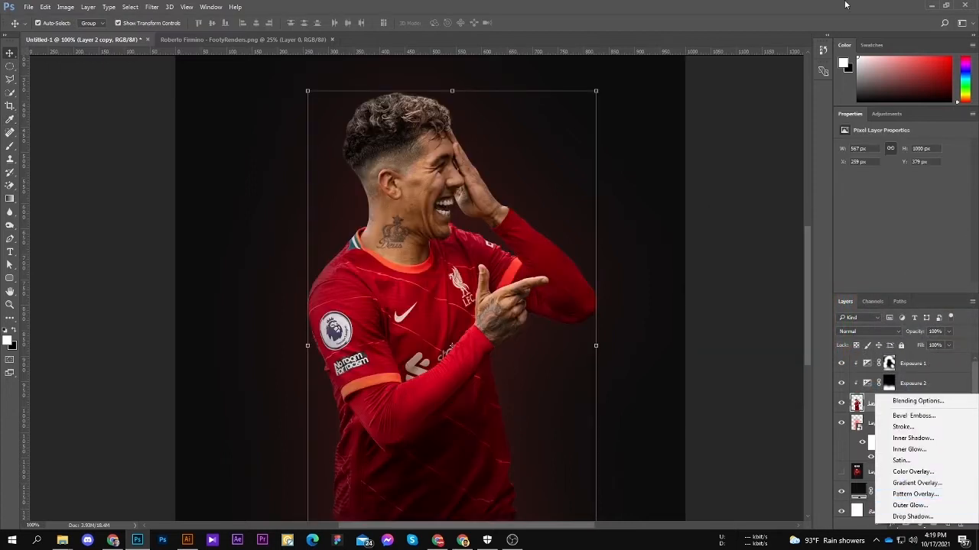
pyautogui.press('Escape')
# Step: Convert the sharp player layer, Layer 2 copy, to a Smart Object and add an Inner Glow in bright red
pyautogui.rightClick(917, 405)
pyautogui.click(841, 188)
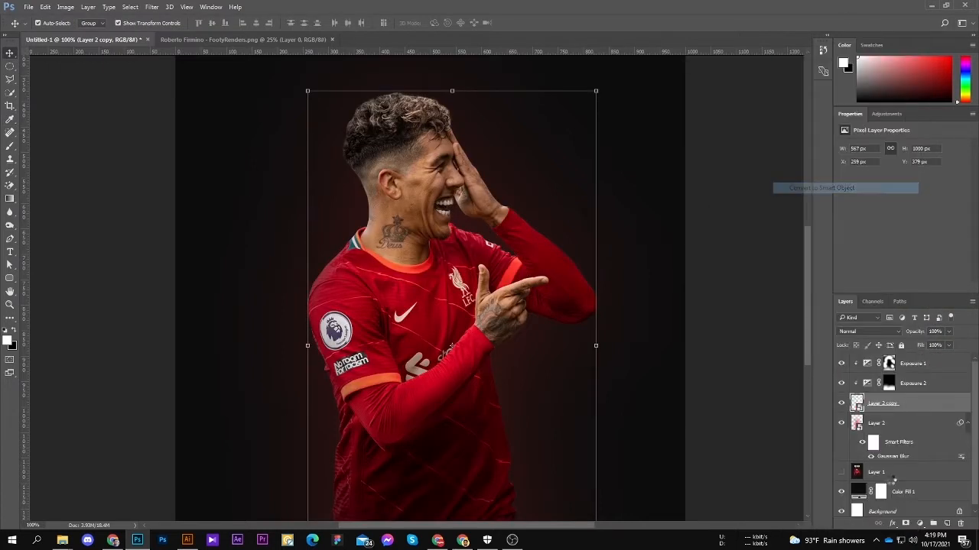
pyautogui.click(893, 524)
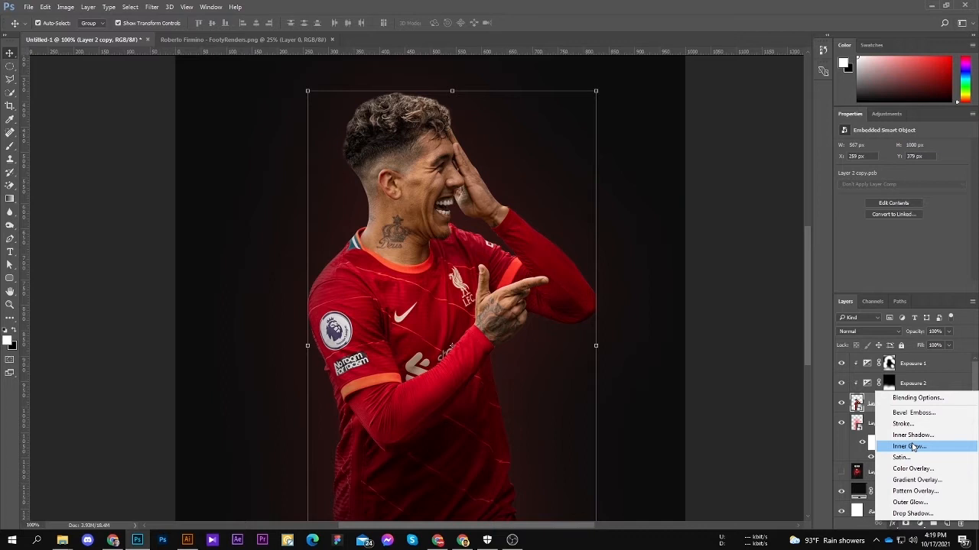
pyautogui.click(911, 447)
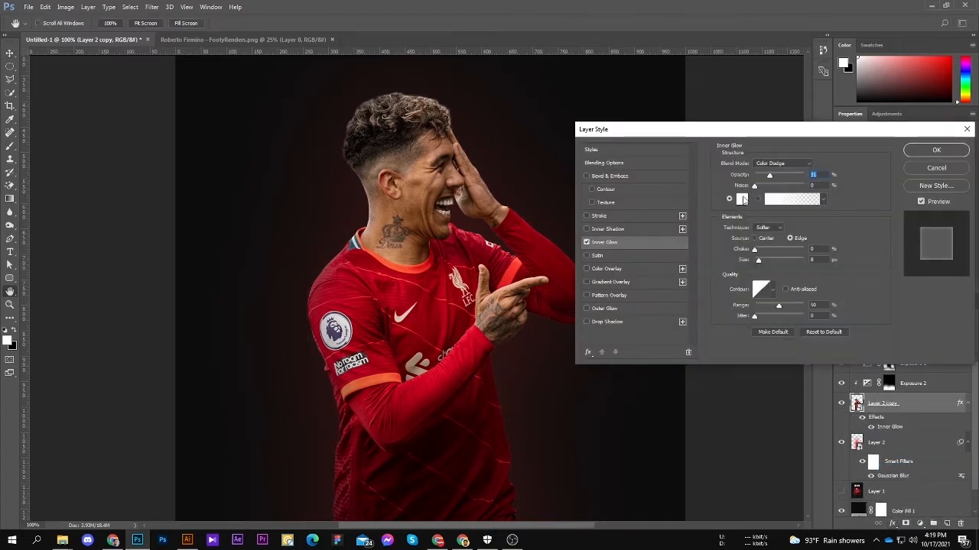
pyautogui.click(742, 200)
pyautogui.click(818, 256)
pyautogui.click(935, 233)
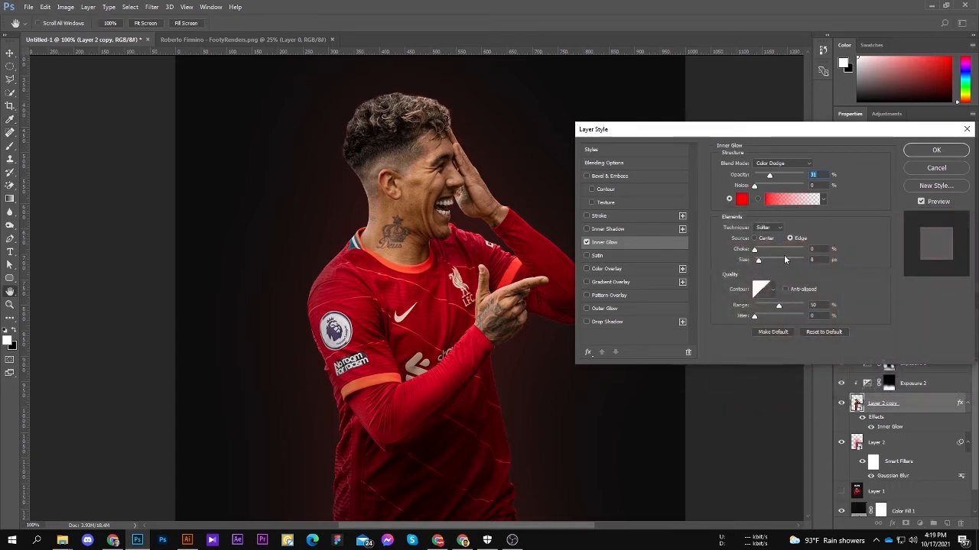
# Step: Set the player's Inner Glow to Normal blending at 71% opacity, with 0% choke and a 62 px size
pyautogui.moveTo(774, 261); pyautogui.dragTo(771, 251)
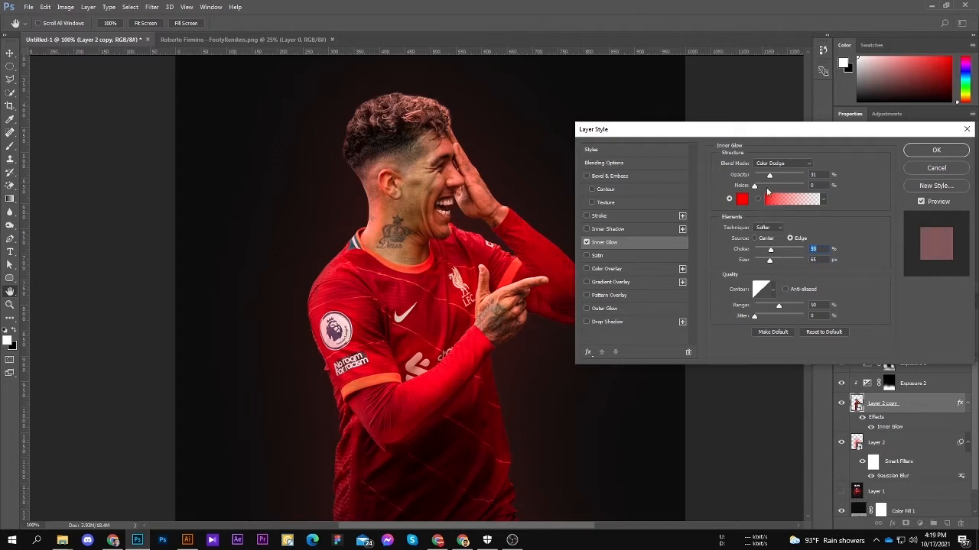
pyautogui.moveTo(793, 175); pyautogui.dragTo(838, 175)
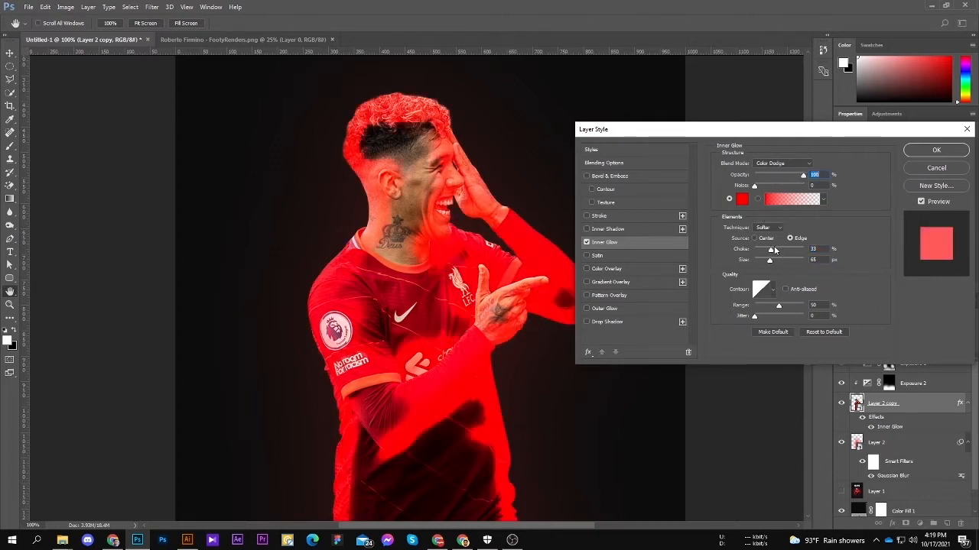
pyautogui.moveTo(774, 250); pyautogui.dragTo(760, 250)
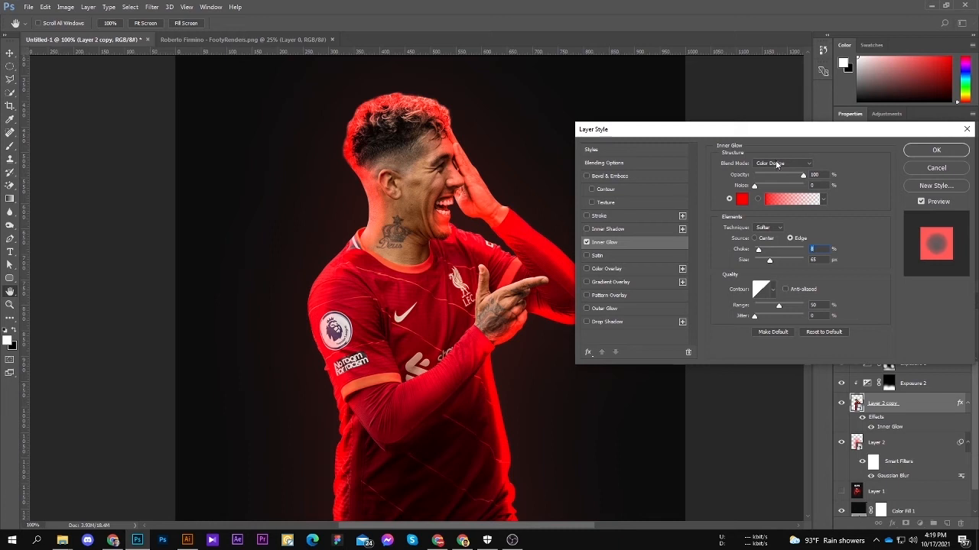
pyautogui.click(777, 164)
pyautogui.click(775, 173)
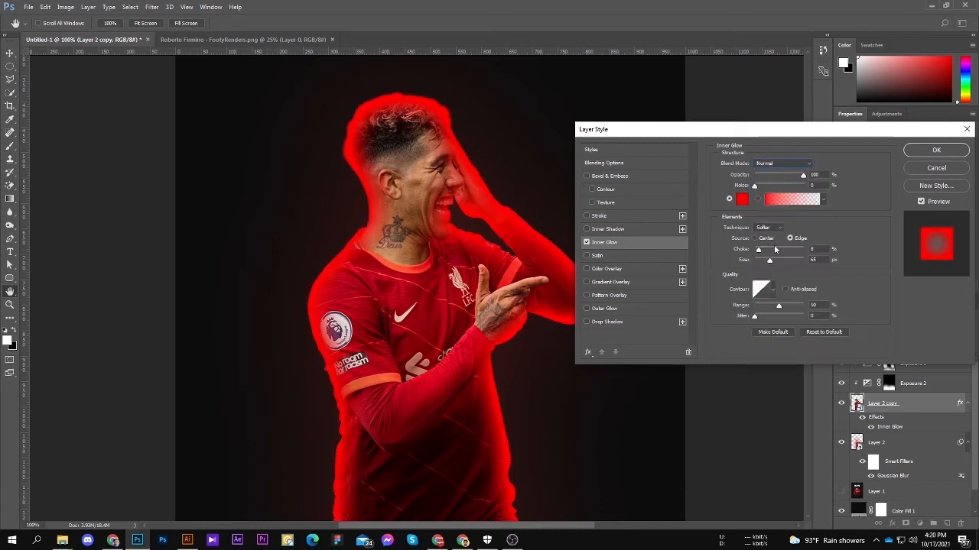
pyautogui.moveTo(759, 251); pyautogui.dragTo(766, 262)
pyautogui.moveTo(766, 262); pyautogui.dragTo(769, 261)
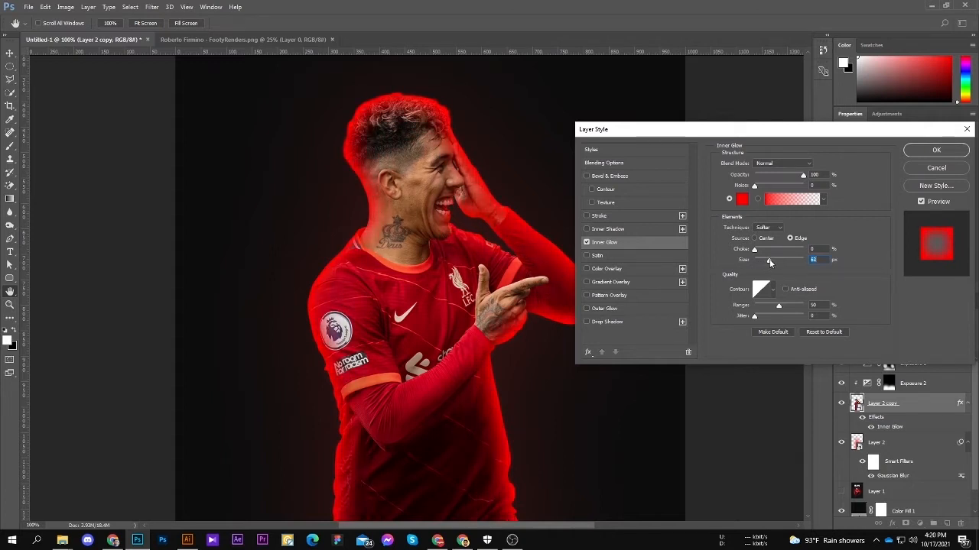
pyautogui.moveTo(798, 177); pyautogui.dragTo(792, 178)
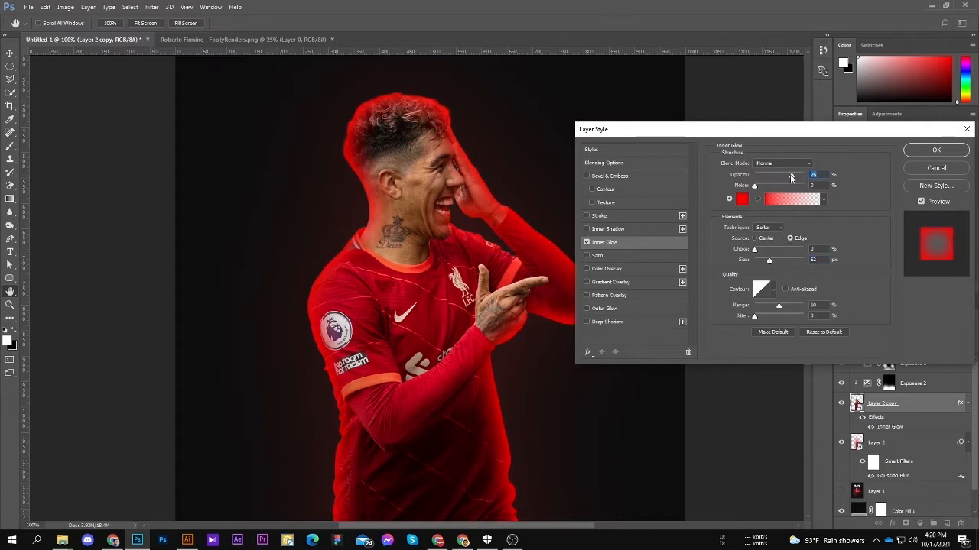
pyautogui.click(936, 150)
# Step: Separate the Inner Glow of Layer 2 copy onto its own layer and add a layer mask to it
pyautogui.rightClick(893, 428)
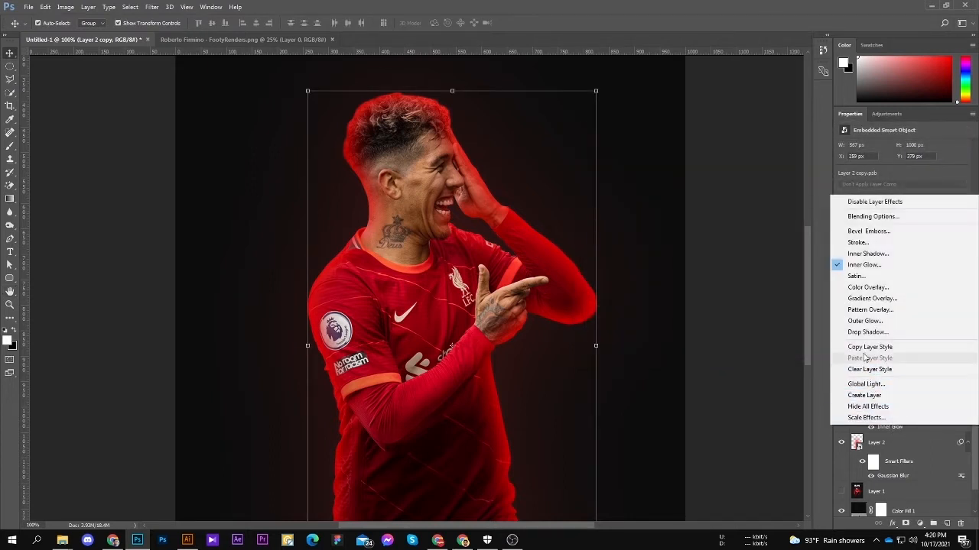
pyautogui.click(859, 396)
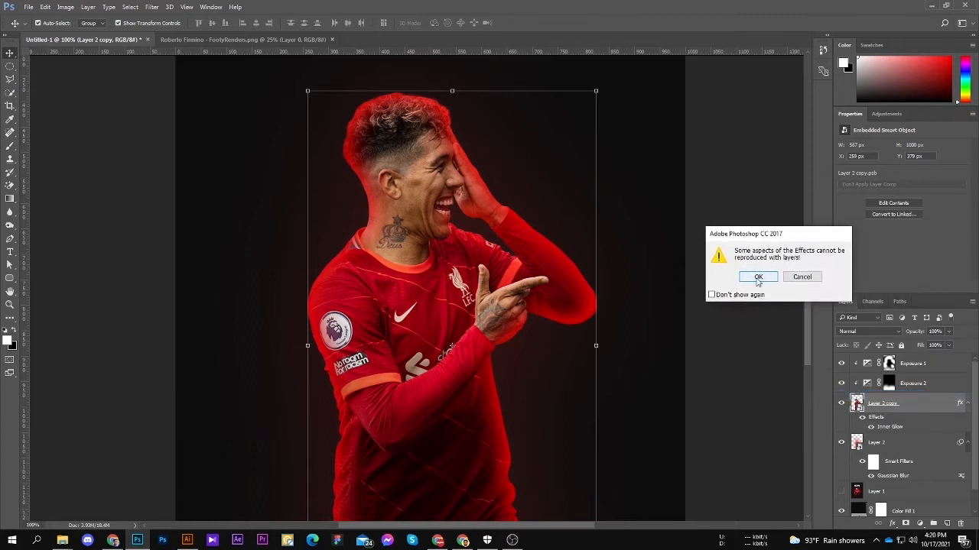
pyautogui.click(756, 280)
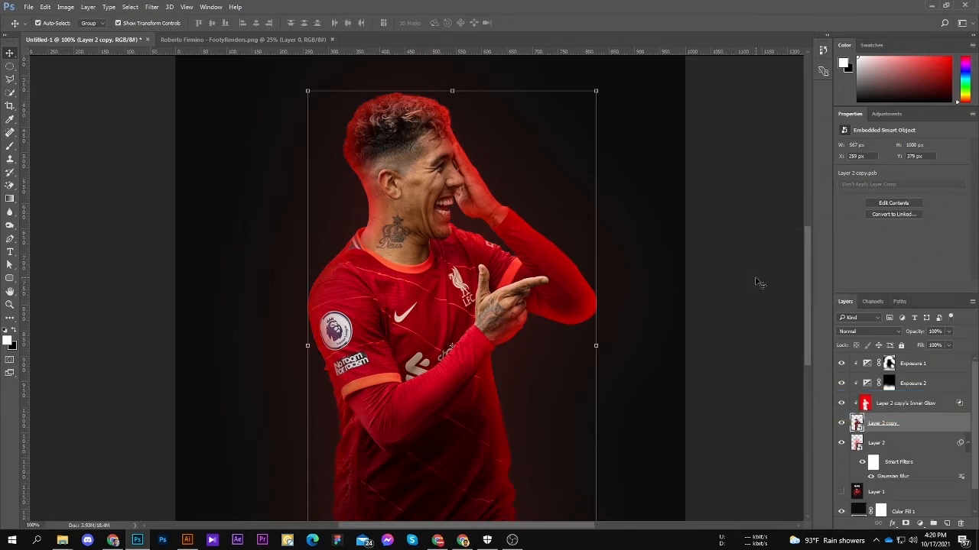
pyautogui.click(841, 403)
pyautogui.click(842, 404)
pyautogui.click(892, 406)
pyautogui.click(905, 523)
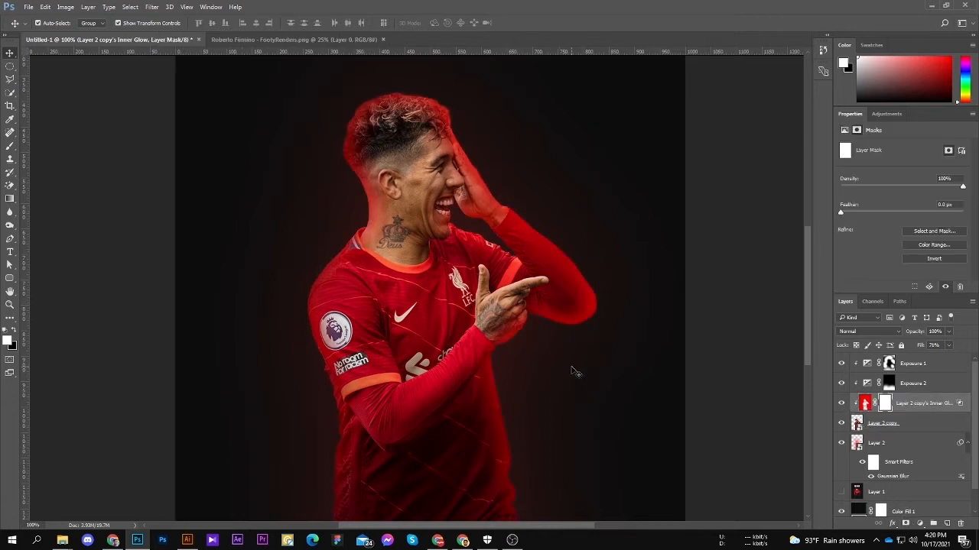
# Step: Paint black with a soft 175 px brush on the glow layer's mask over the player's face and the back of the head
pyautogui.press('b')
pyautogui.moveTo(434, 405); pyautogui.dragTo(456, 308)
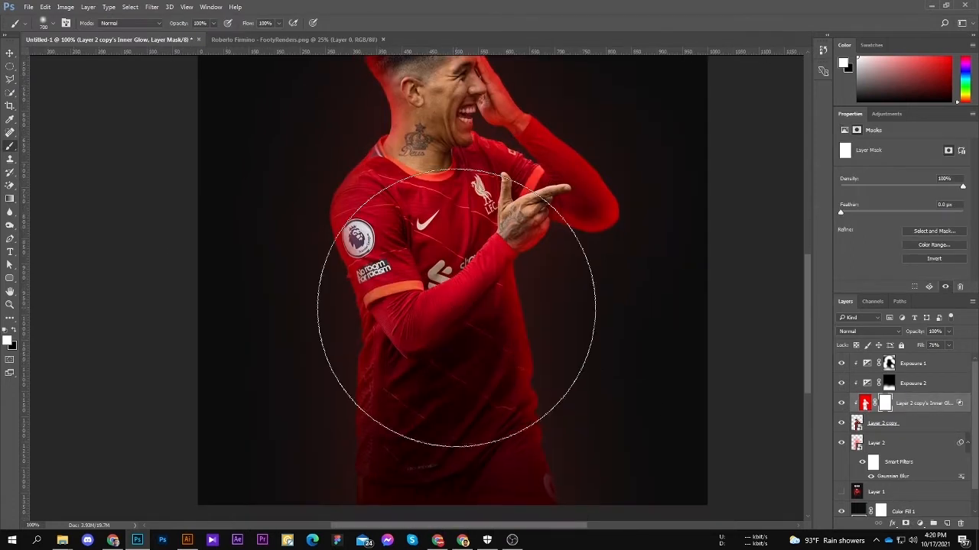
pyautogui.press('[')
pyautogui.press('[')
pyautogui.press('[')
pyautogui.press('[')
pyautogui.press('[')
pyautogui.press('[')
pyautogui.press('[')
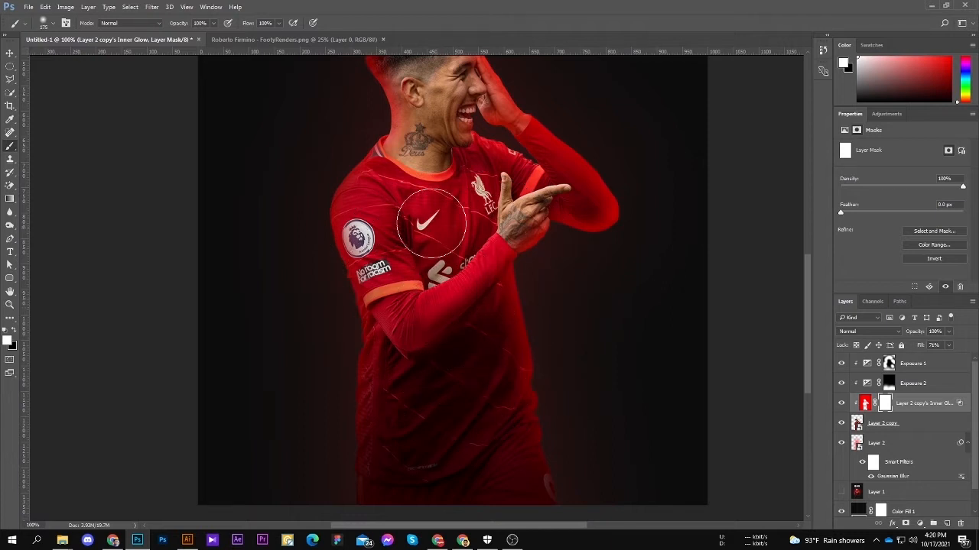
pyautogui.moveTo(431, 115); pyautogui.dragTo(443, 264)
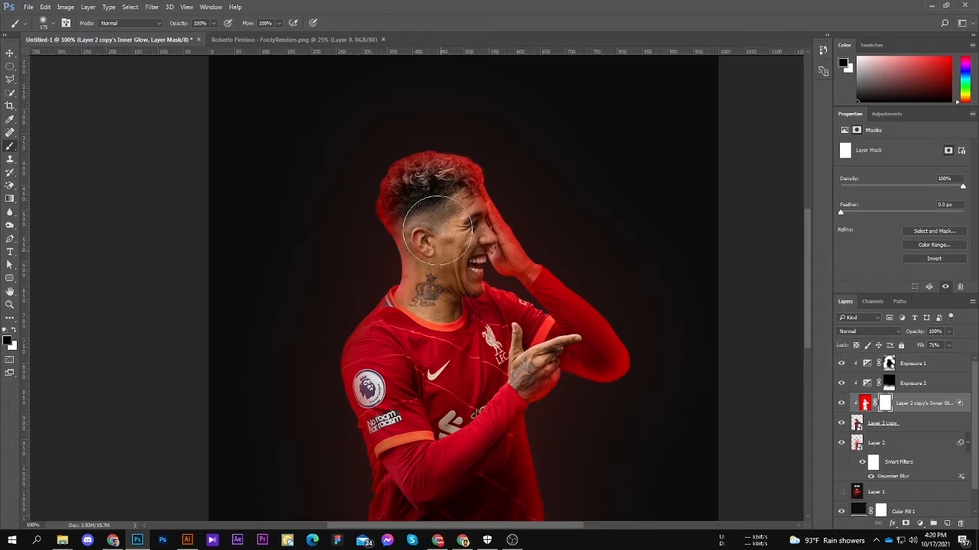
pyautogui.moveTo(437, 230)
pyautogui.mouseDown()
pyautogui.moveTo(427, 196)
pyautogui.moveTo(449, 214)
pyautogui.moveTo(444, 202)
pyautogui.mouseUp()
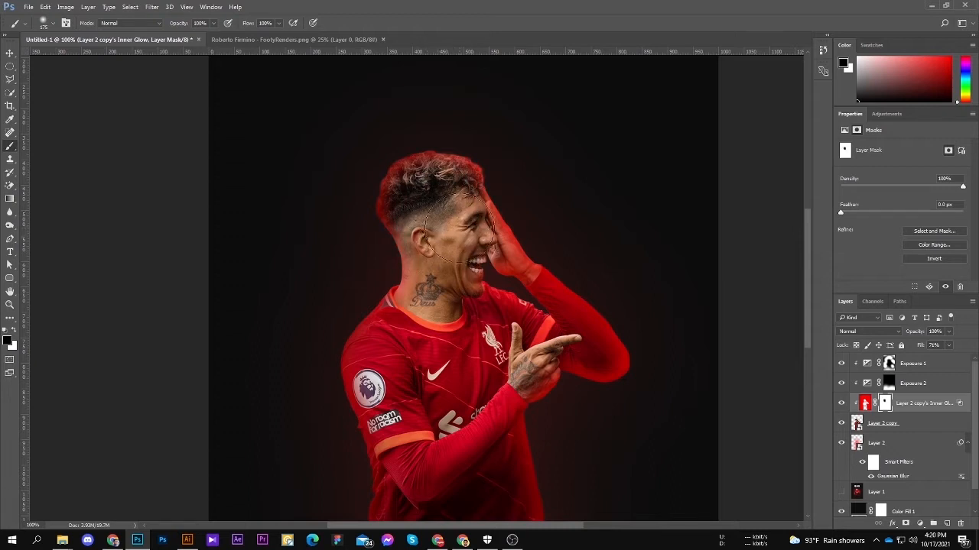
pyautogui.click(399, 243)
# Step: Mask the red glow off the raised hand and the neck area using a smaller black brush
pyautogui.press('[')
pyautogui.press('[')
pyautogui.press('[')
pyautogui.press('[')
pyautogui.press('[')
pyautogui.press('[')
pyautogui.moveTo(502, 246)
pyautogui.mouseDown()
pyautogui.moveTo(609, 364)
pyautogui.moveTo(573, 326)
pyautogui.moveTo(590, 356)
pyautogui.moveTo(571, 339)
pyautogui.moveTo(479, 350)
pyautogui.moveTo(442, 336)
pyautogui.mouseUp()
pyautogui.press(']')
pyautogui.press(']')
pyautogui.press(']')
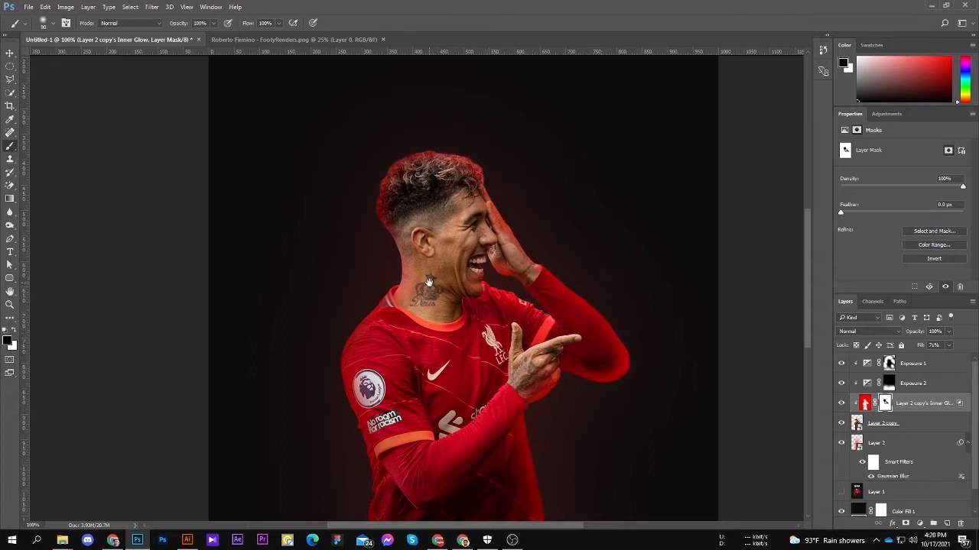
# Step: Add a new empty layer clipped to the player, directly above the Inner Glow layer
pyautogui.hotkey('ctrl', '-')
pyautogui.press('v')
pyautogui.moveTo(709, 427); pyautogui.dragTo(722, 350)
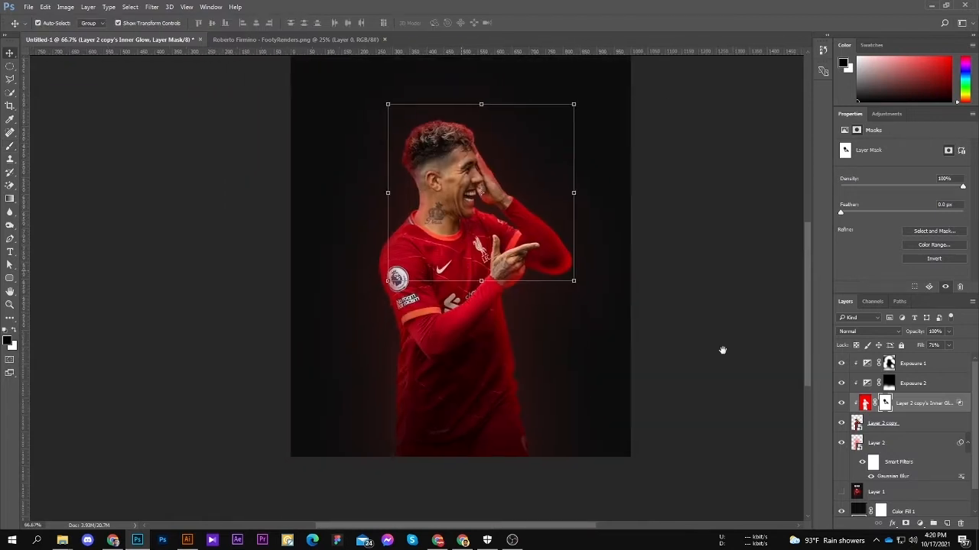
pyautogui.click(705, 430)
pyautogui.click(942, 428)
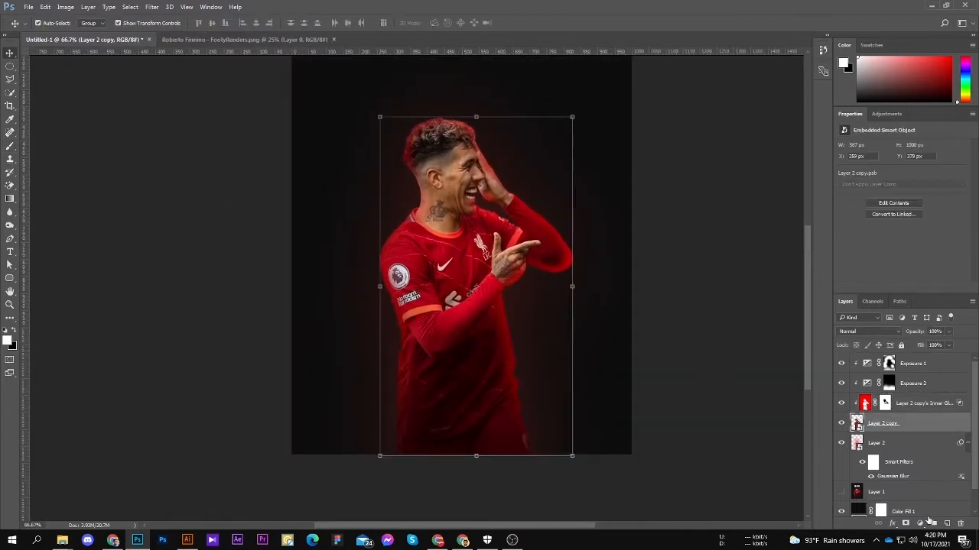
pyautogui.click(938, 403)
pyautogui.click(947, 524)
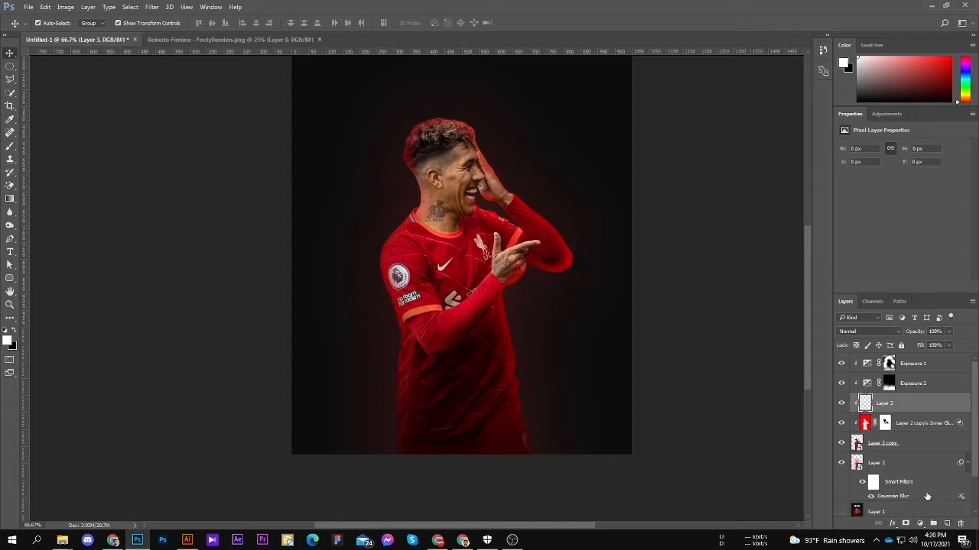
pyautogui.press('i')
pyautogui.hotkey('shift', 'F5')
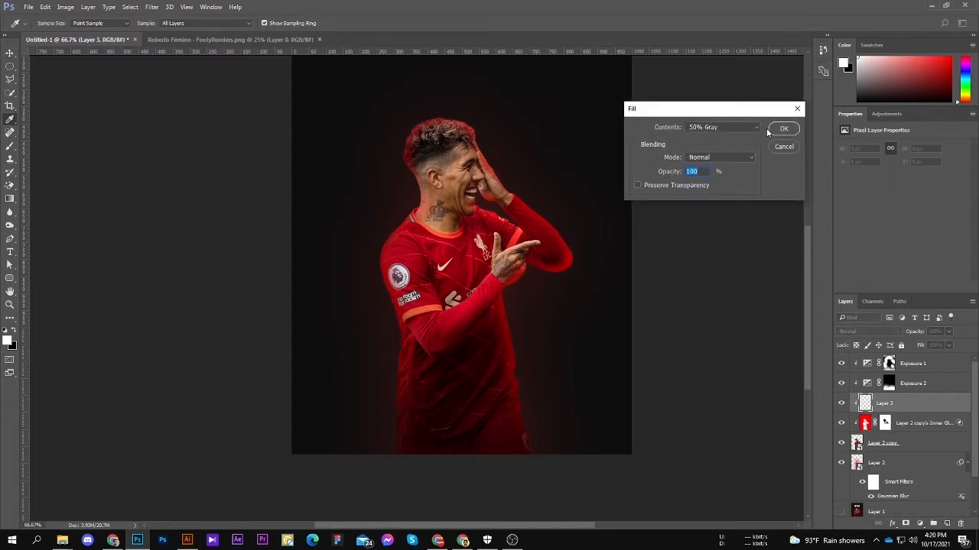
pyautogui.click(783, 129)
pyautogui.press('v')
# Step: Fill the new clipped layer with 50% Gray at 100% opacity and set its blend mode to Linear Light
pyautogui.click(65, 7)
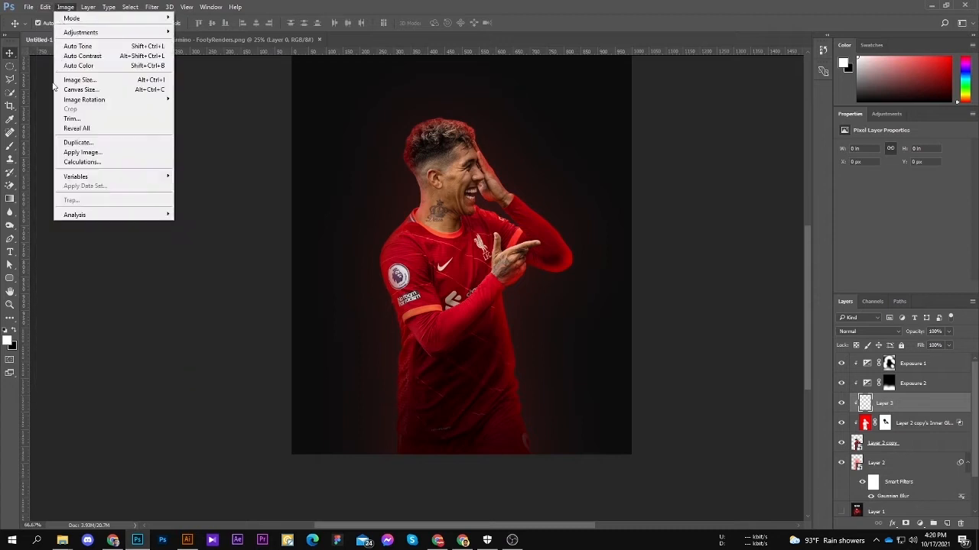
pyautogui.moveTo(45, 7)
pyautogui.click(137, 159)
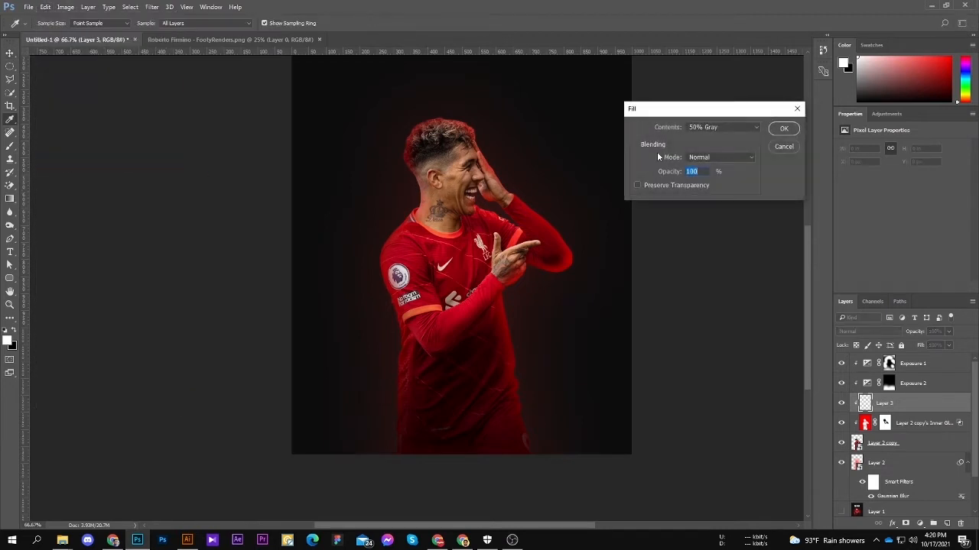
pyautogui.click(783, 129)
pyautogui.press('v')
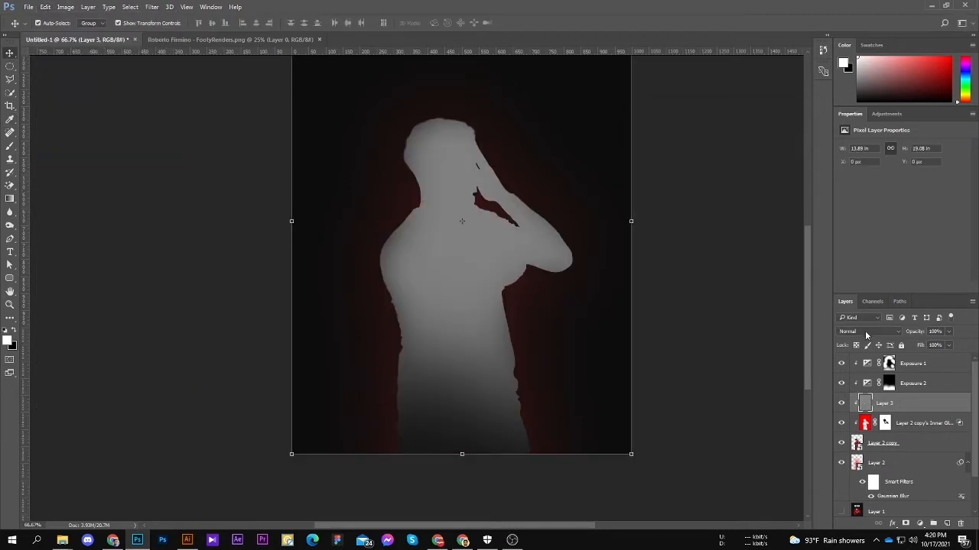
pyautogui.click(862, 332)
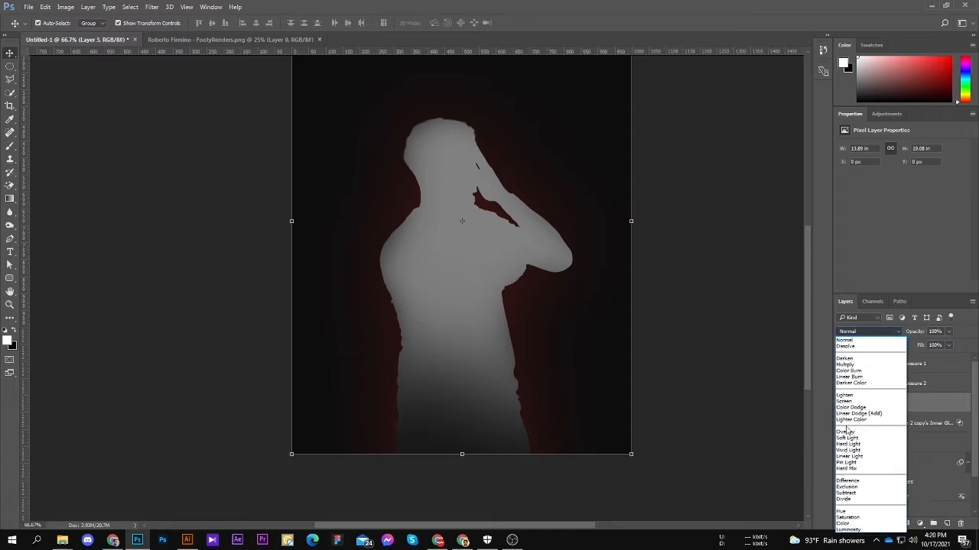
pyautogui.click(848, 457)
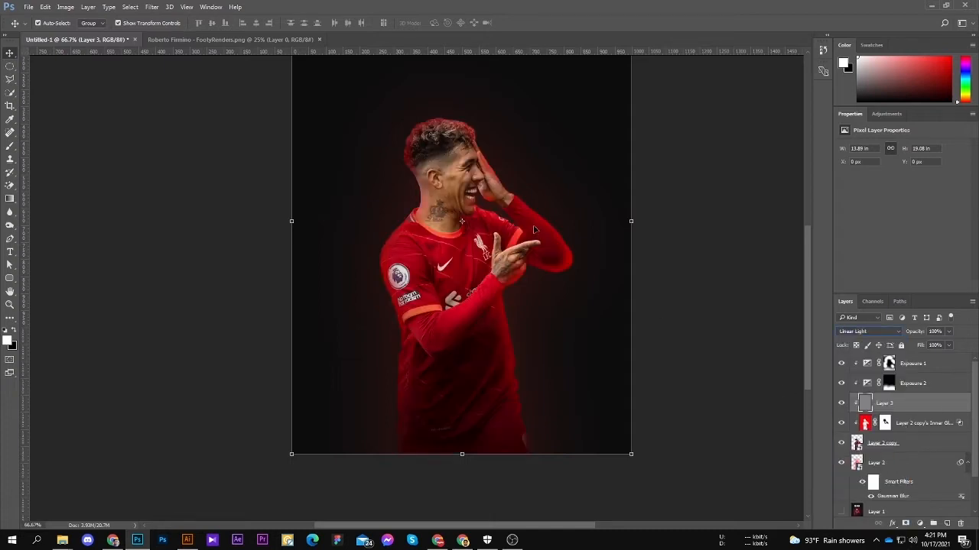
# Step: Brighten the sleeves of both forearms on the gray layer with the Dodge tool, Midtones range at 10% exposure
pyautogui.rightClick(10, 226)
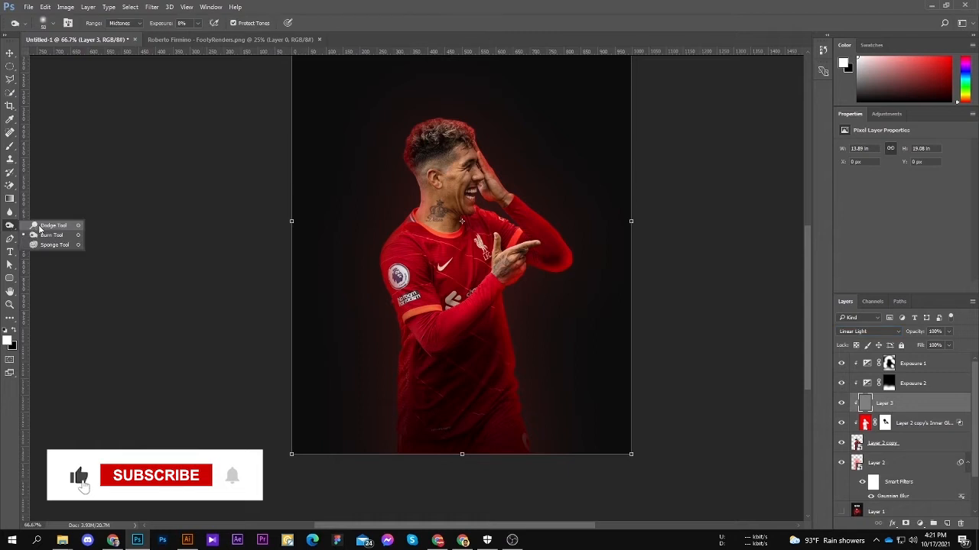
pyautogui.click(38, 226)
pyautogui.scroll(3, 469, 205)
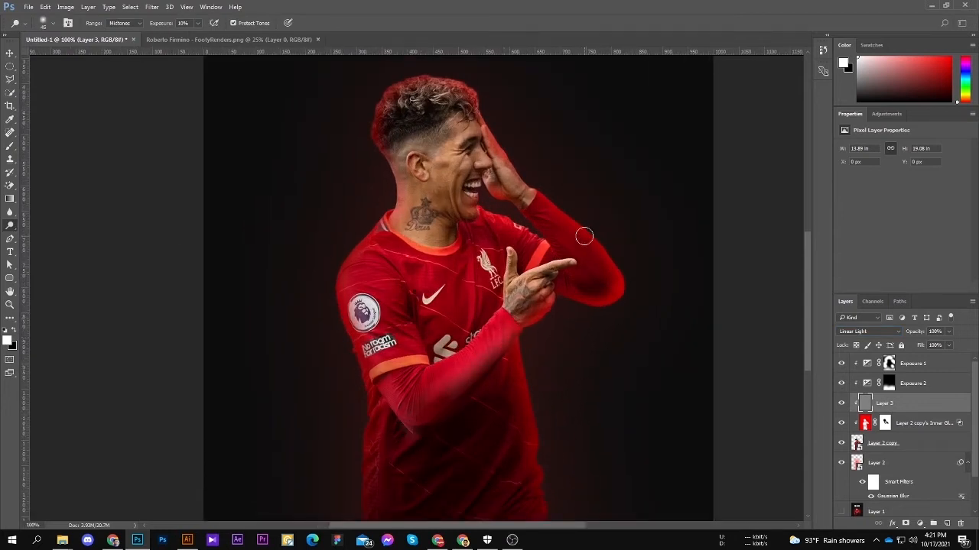
pyautogui.moveTo(587, 273); pyautogui.dragTo(572, 266)
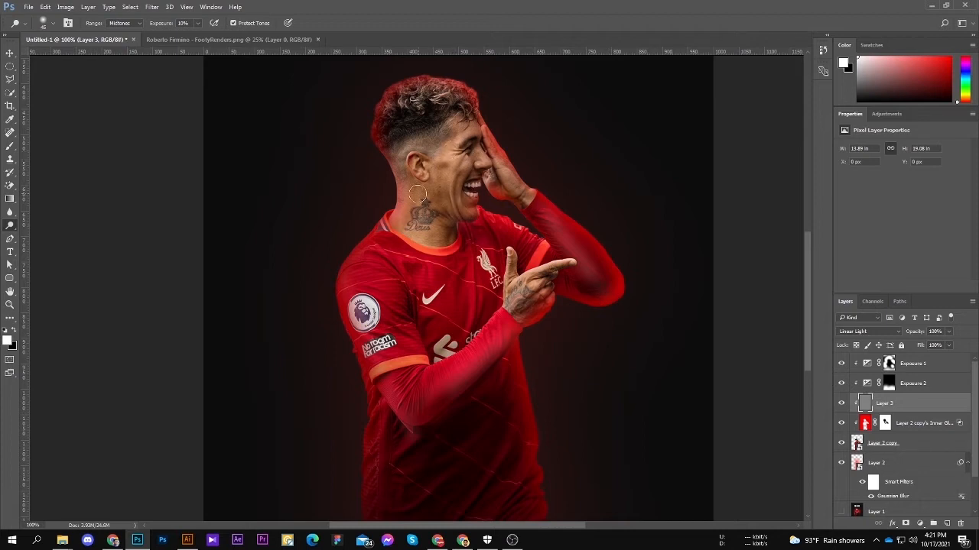
# Step: Dodge highlights with a smaller brush along the hair, the front forearm and the folds of the lower shirt
pyautogui.press('[')
pyautogui.press('[')
pyautogui.moveTo(391, 115); pyautogui.dragTo(436, 83)
pyautogui.moveTo(461, 438); pyautogui.dragTo(474, 343)
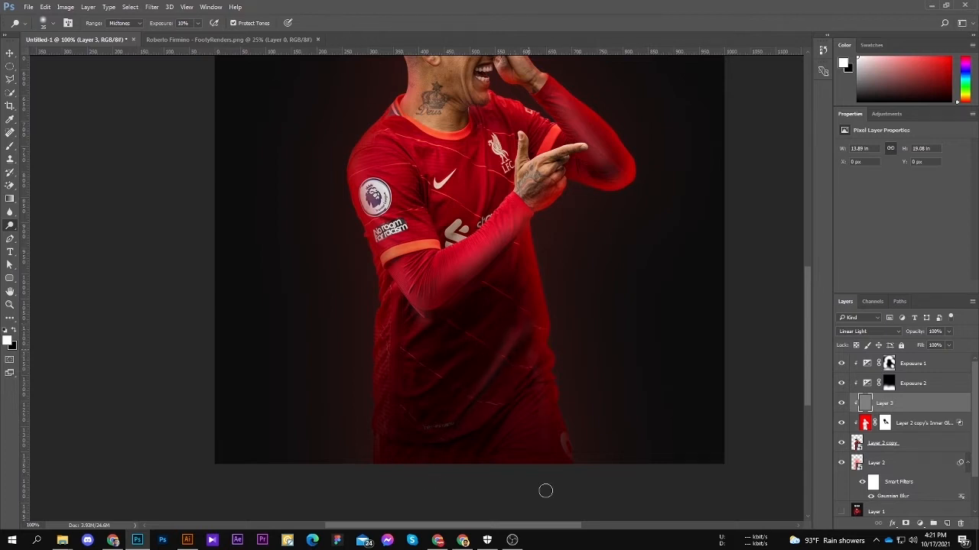
pyautogui.moveTo(440, 277); pyautogui.dragTo(501, 247)
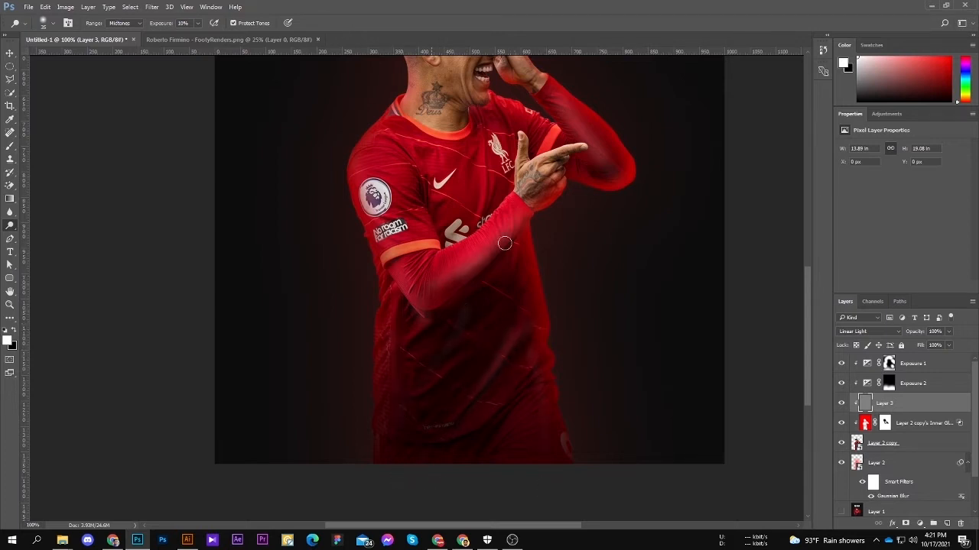
pyautogui.press('space')
pyautogui.moveTo(428, 241); pyautogui.dragTo(422, 258)
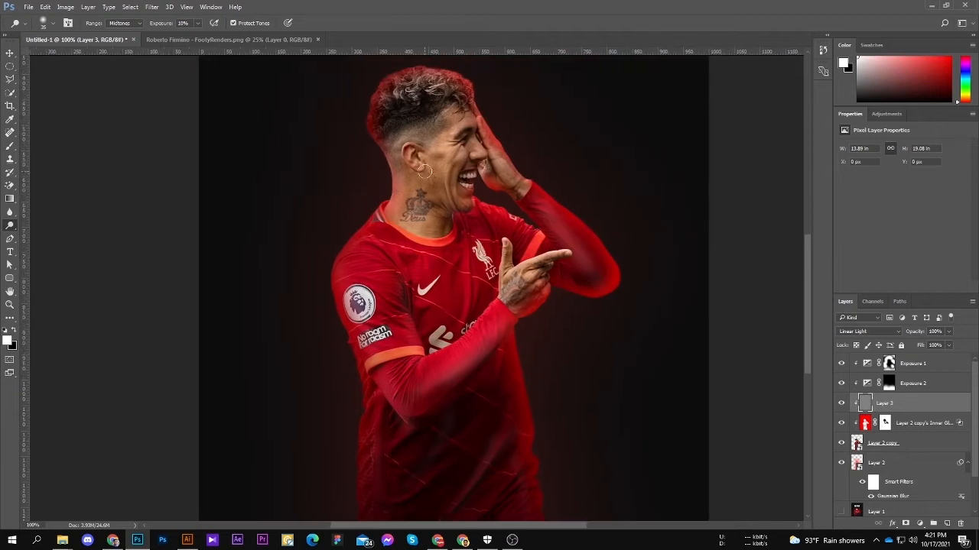
# Step: Darken the edge of the lower shirt with the Burn tool, using Midtones range, 8% exposure and a 200 px brush
pyautogui.rightClick(10, 226)
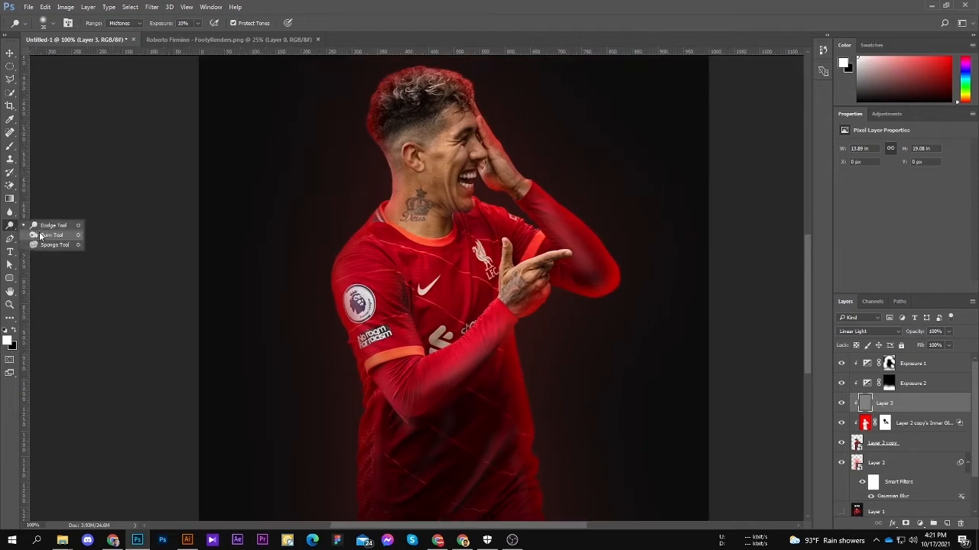
pyautogui.click(40, 236)
pyautogui.moveTo(365, 462); pyautogui.dragTo(378, 363)
pyautogui.press(']')
pyautogui.press(']')
pyautogui.press(']')
pyautogui.press(']')
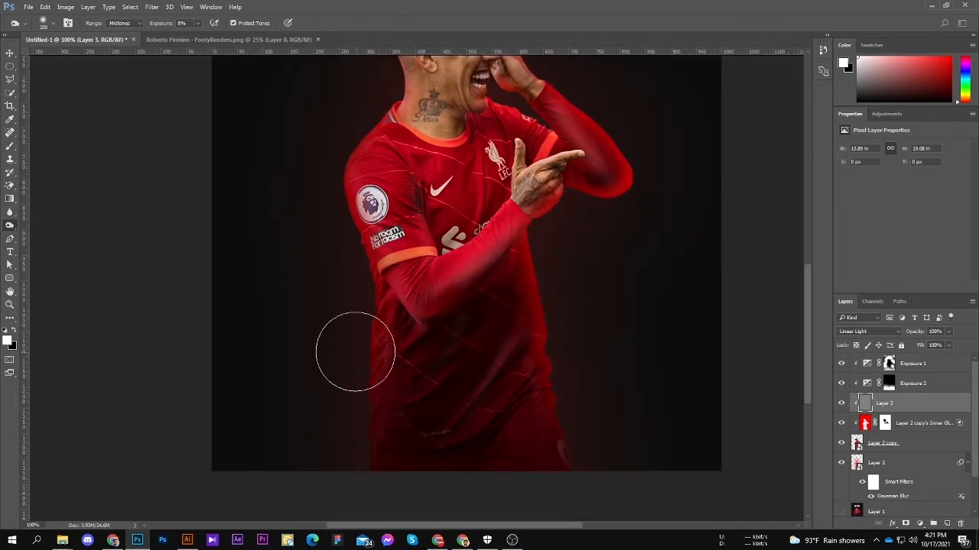